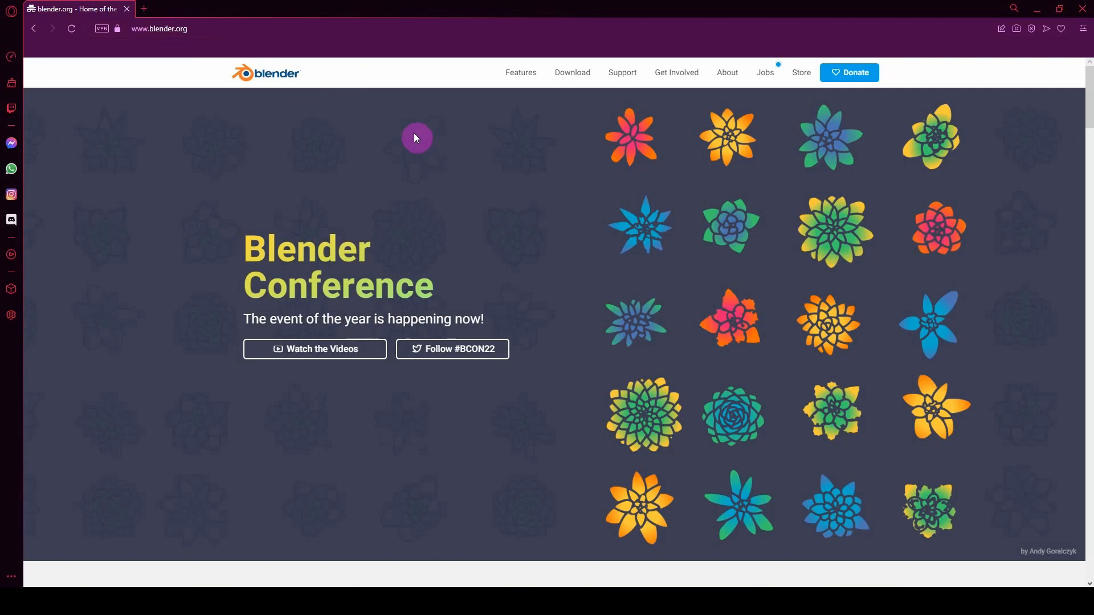
Go to the Blender website's download page and review the installers for macOS, Linux and other versions
{"action": "left_click", "coordinate": [573, 82]}
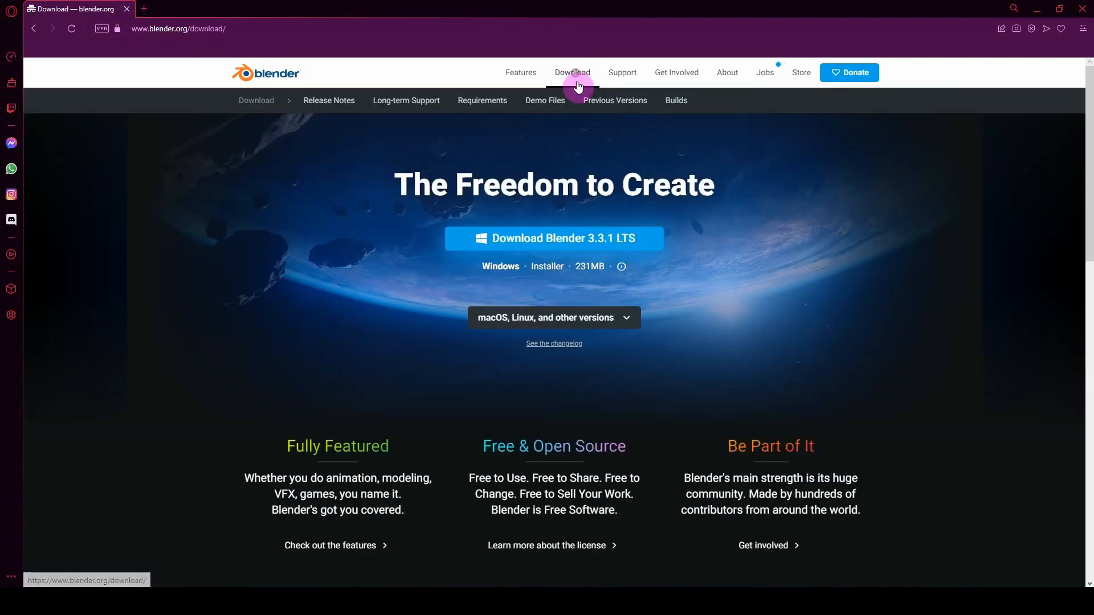
{"action": "left_click", "coordinate": [619, 239]}
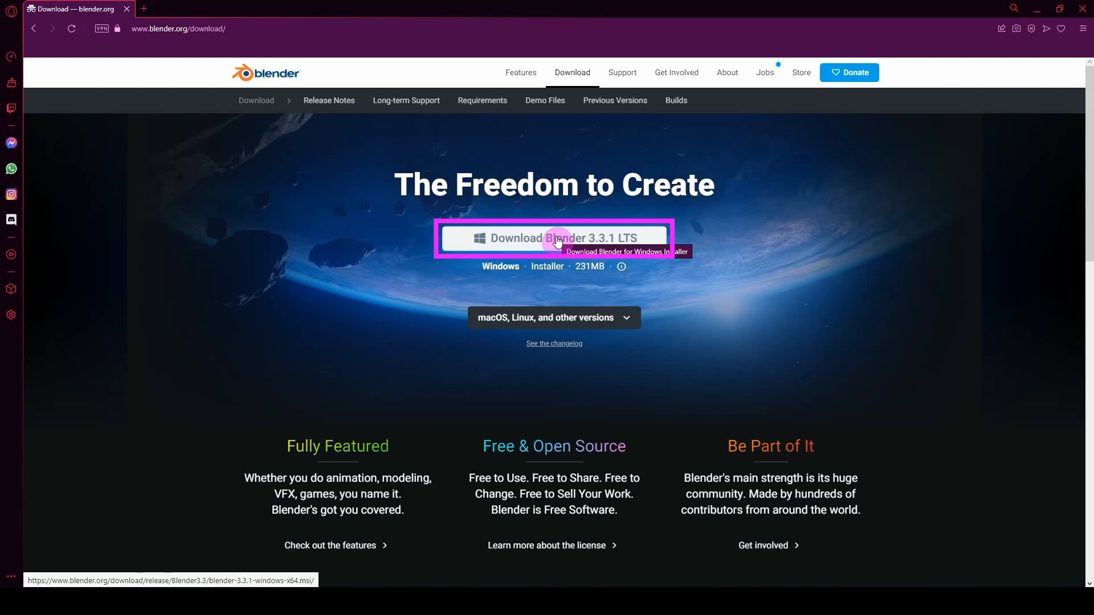
{"action": "left_click", "coordinate": [623, 316]}
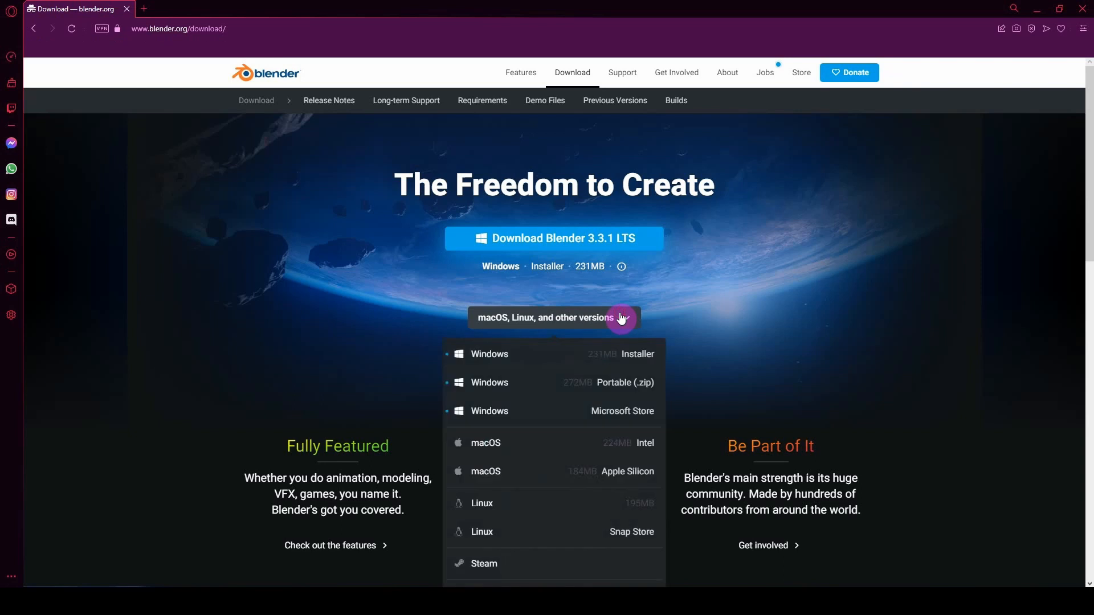
{"action": "scroll", "coordinate": [622, 318], "scroll_direction": "down", "scroll_amount": 1}
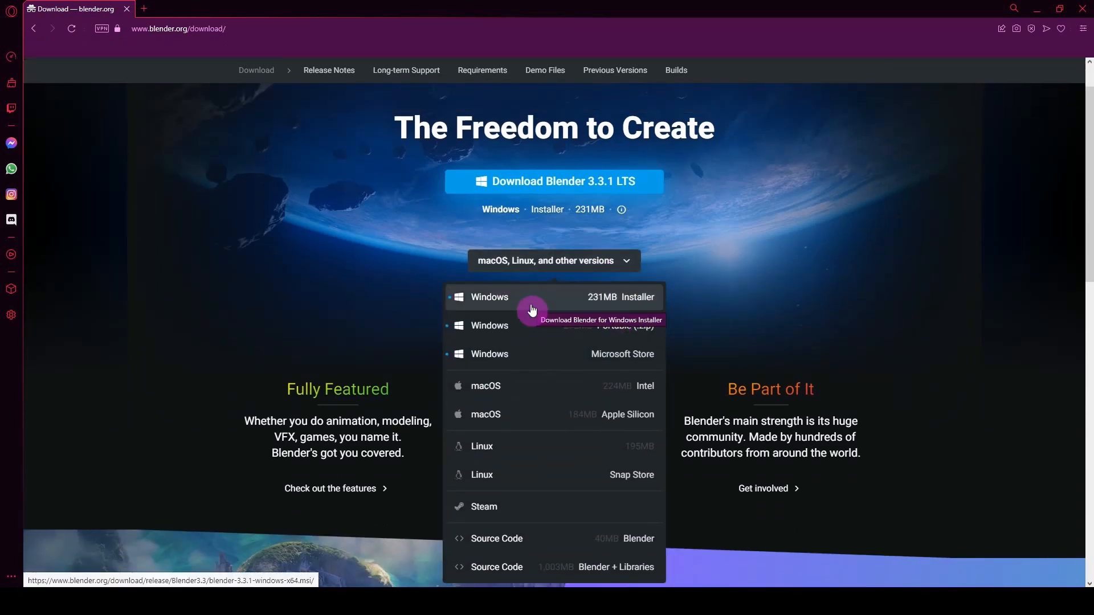
{"action": "scroll", "coordinate": [712, 302], "scroll_direction": "up", "scroll_amount": 1}
{"action": "left_click", "coordinate": [680, 296]}
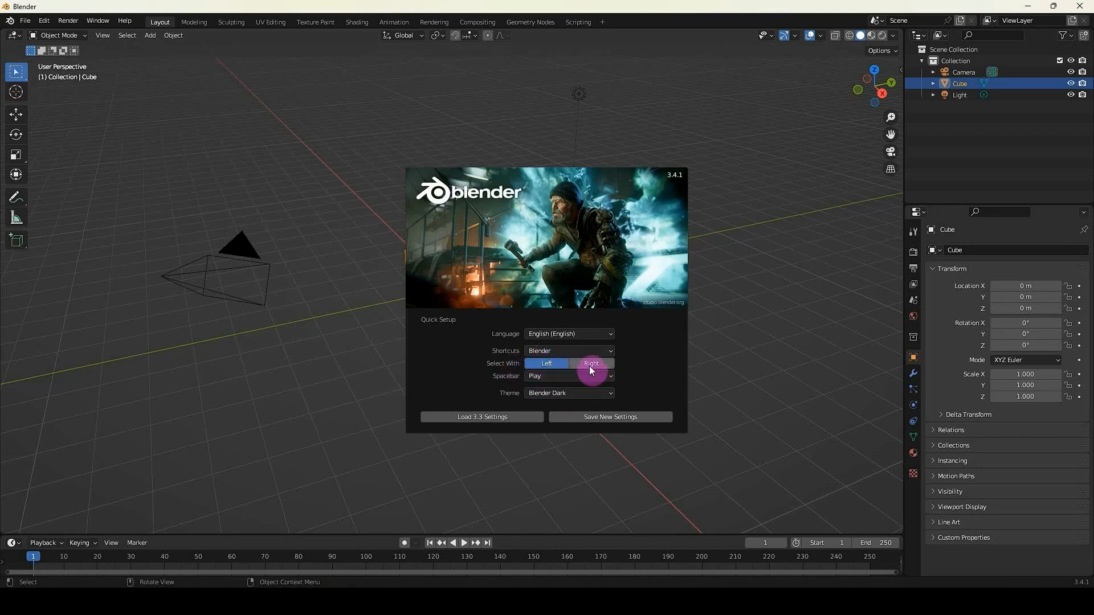
Save the new quick setup settings and dismiss the splash screen
{"action": "left_click", "coordinate": [615, 417]}
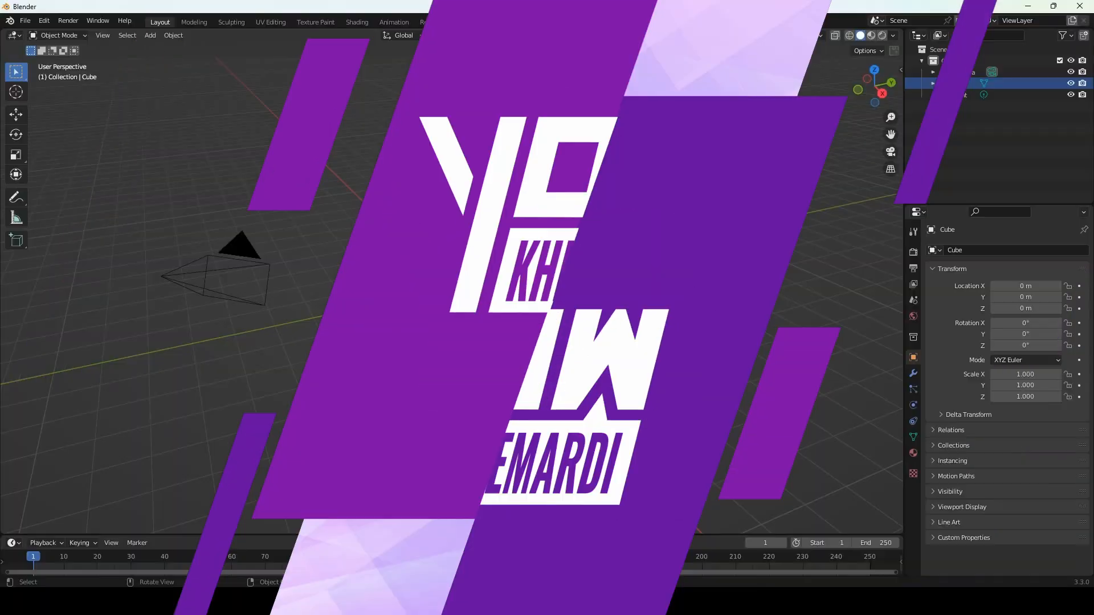
{"action": "left_click", "coordinate": [542, 217]}
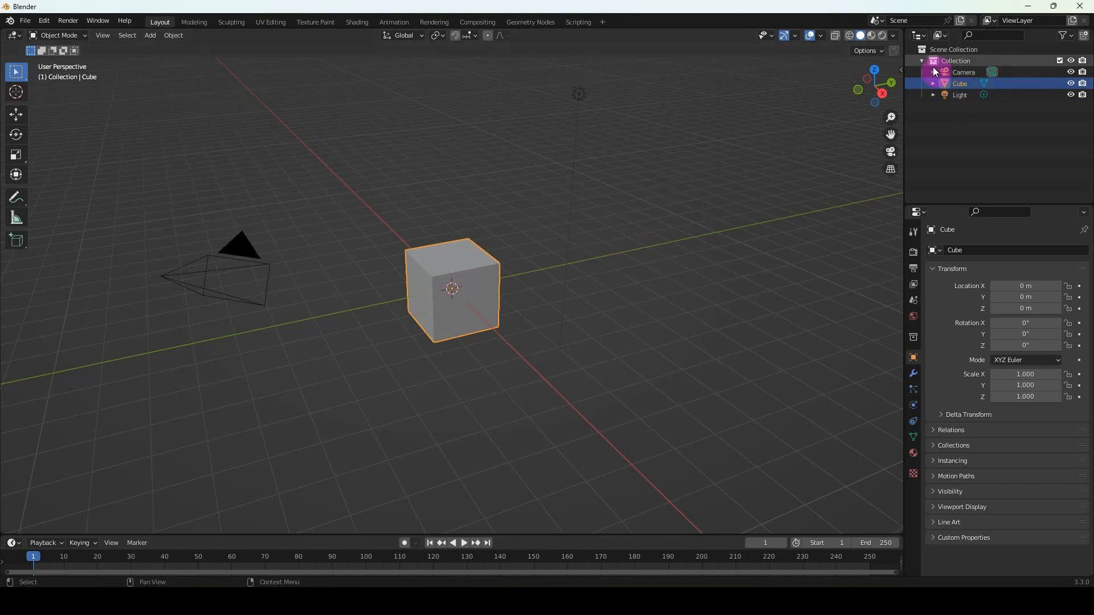
Select the light and the camera in turn, enlarge the Outliner slightly, and inspect each object's data properties
{"action": "left_click", "coordinate": [961, 94]}
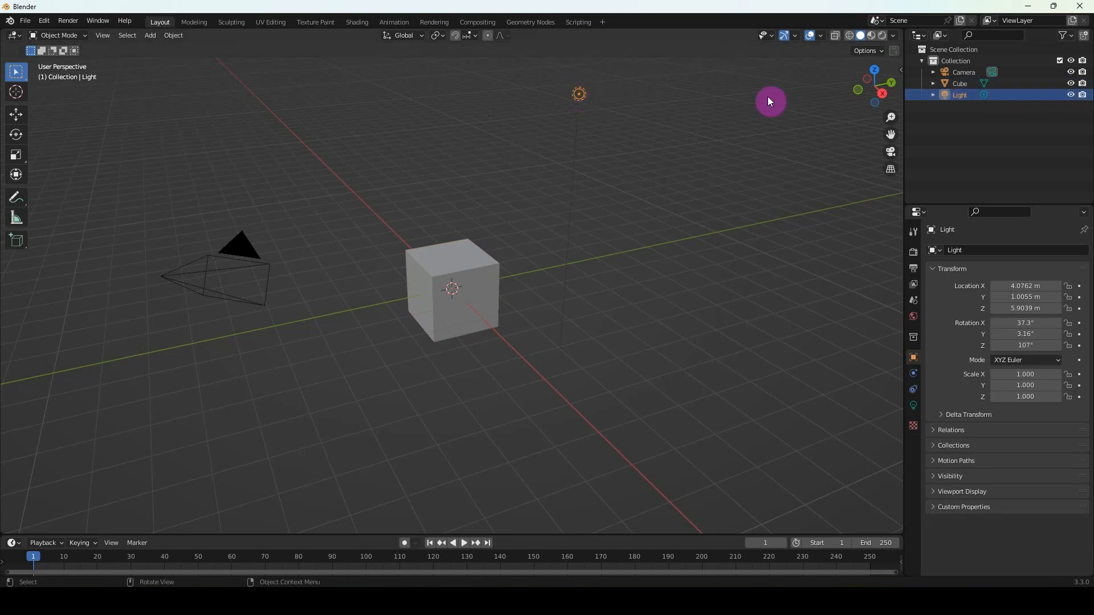
{"action": "left_click", "coordinate": [962, 72]}
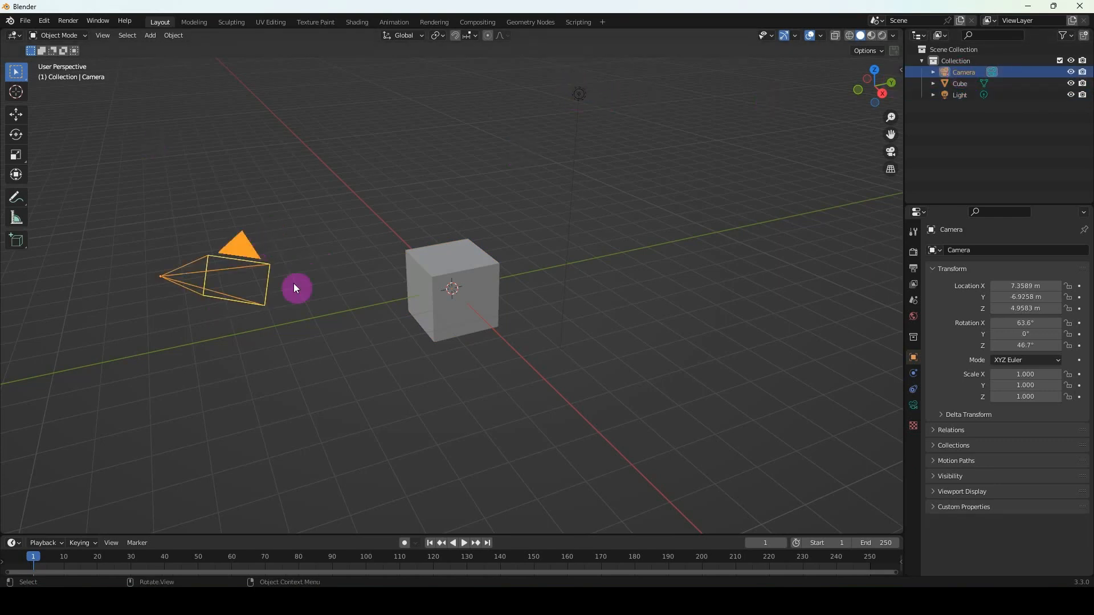
{"action": "left_click_drag", "start_coordinate": [1009, 205], "coordinate": [1008, 212]}
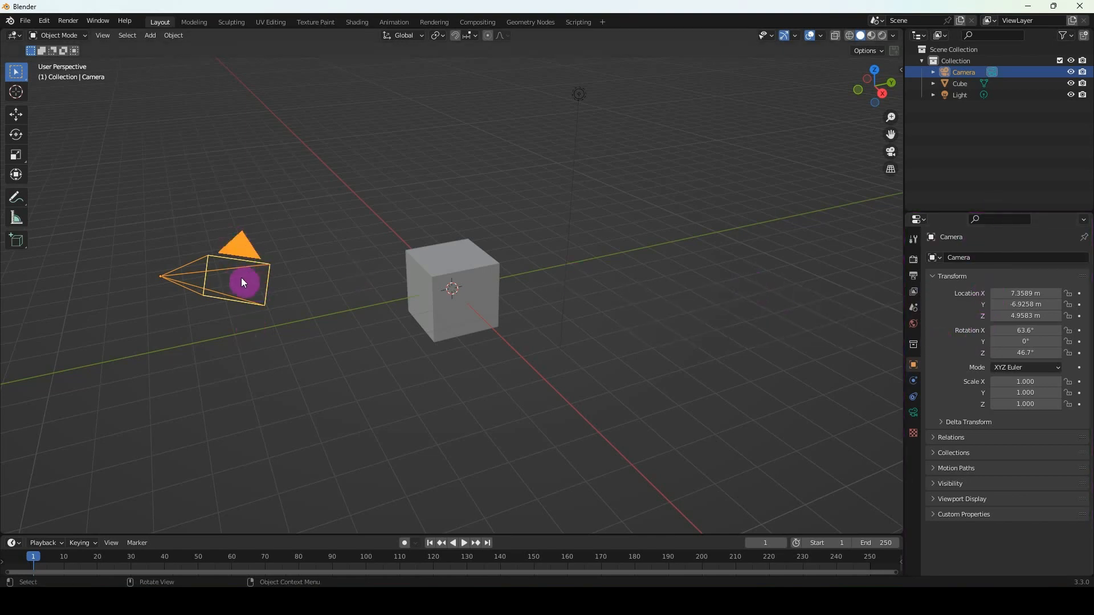
{"action": "left_click", "coordinate": [915, 415]}
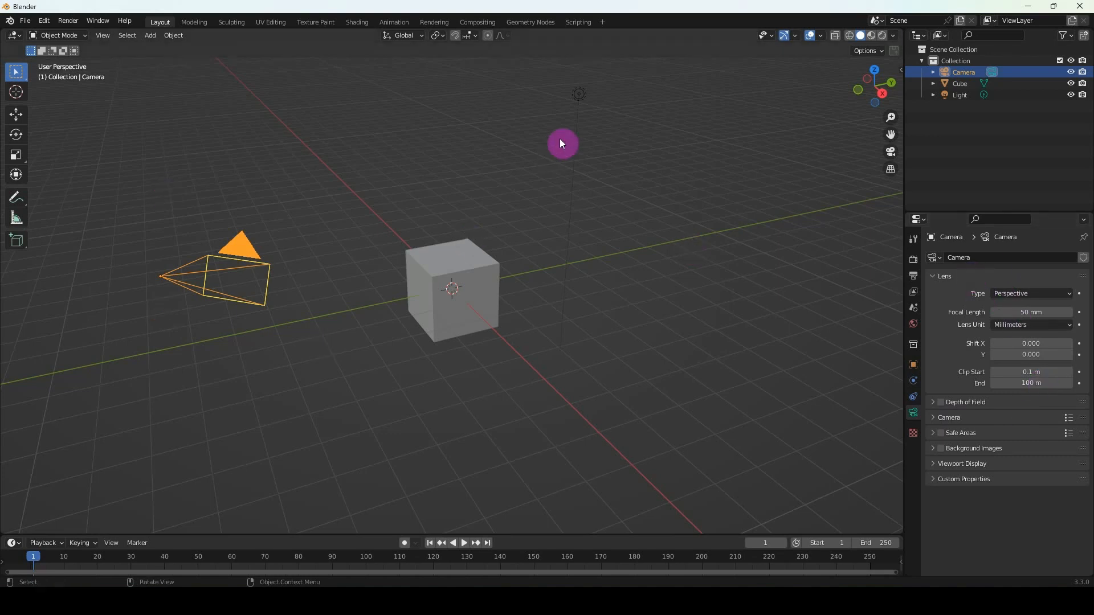
{"action": "left_click", "coordinate": [581, 95]}
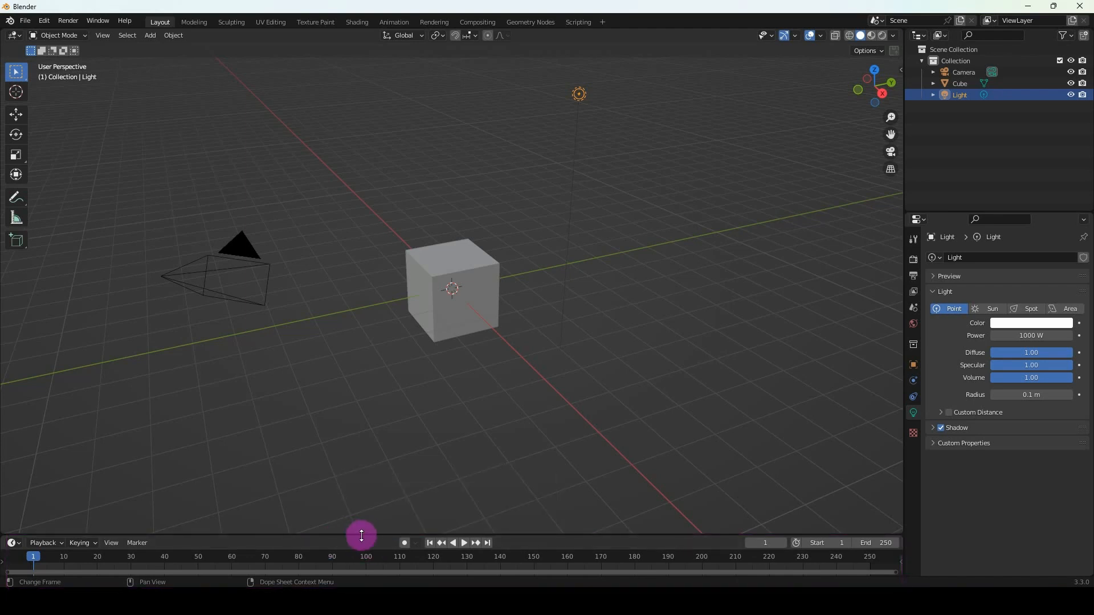
Enlarge the Timeline area upward and scrub the playhead to frame 21
{"action": "left_click_drag", "start_coordinate": [361, 535], "coordinate": [374, 406]}
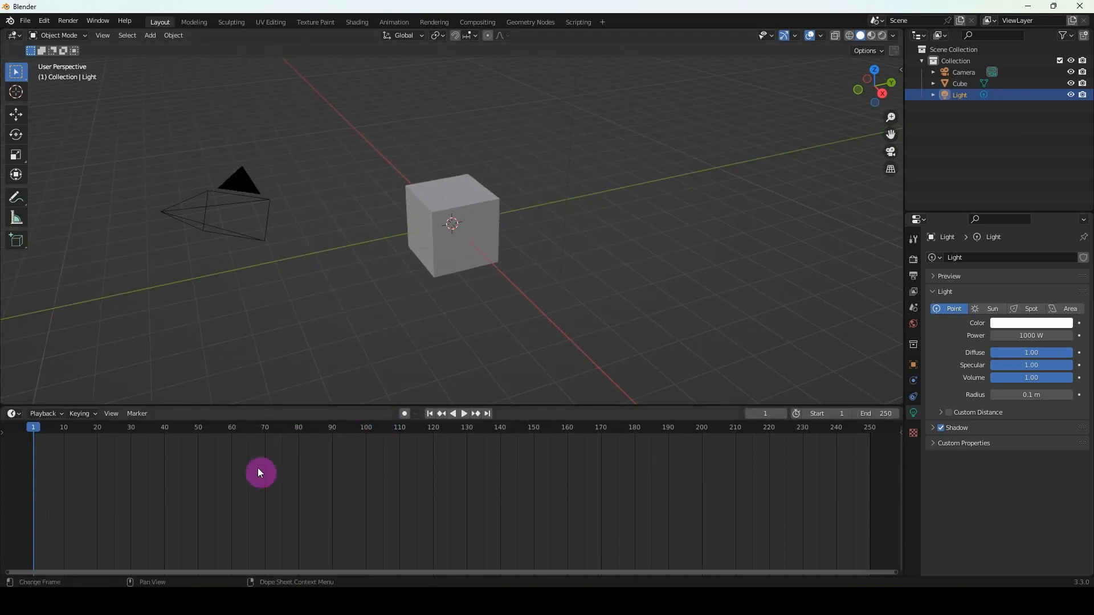
{"action": "left_click_drag", "start_coordinate": [33, 432], "coordinate": [359, 442]}
{"action": "left_click_drag", "start_coordinate": [662, 436], "coordinate": [100, 462]}
{"action": "left_click_drag", "start_coordinate": [520, 406], "coordinate": [521, 435]}
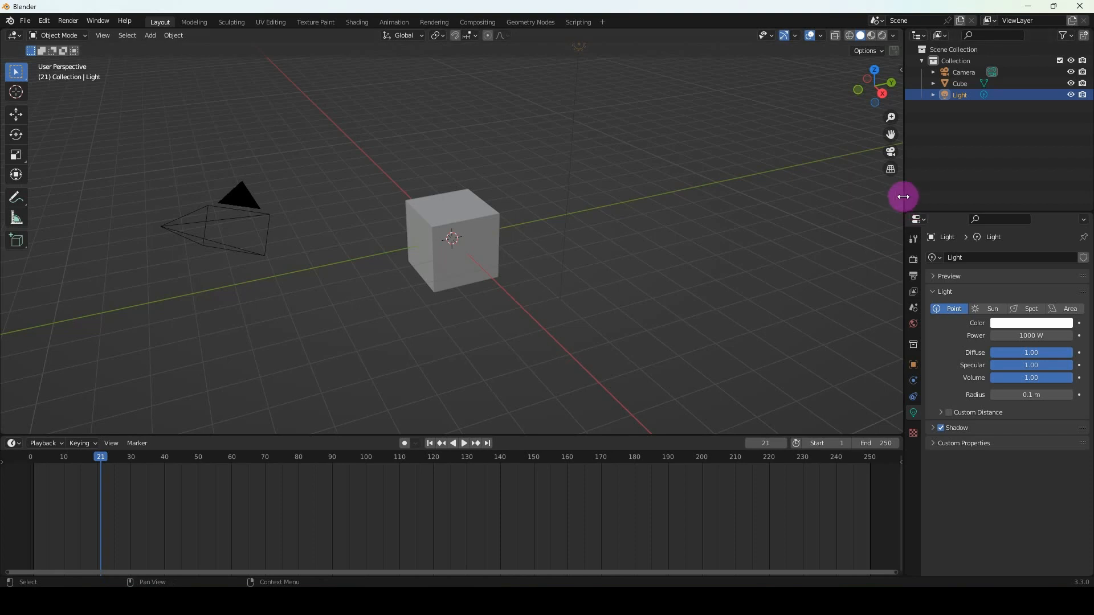
Split the 3D Viewport vertically and adjust the divider so both viewports are about equally wide
{"action": "right_click", "coordinate": [731, 433]}
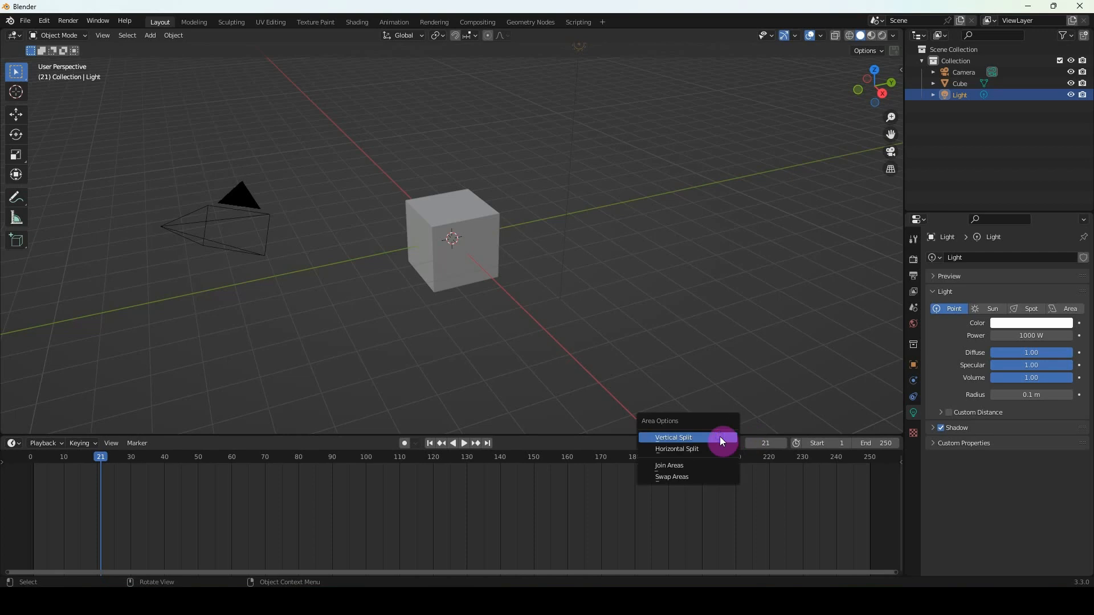
{"action": "left_click", "coordinate": [687, 442]}
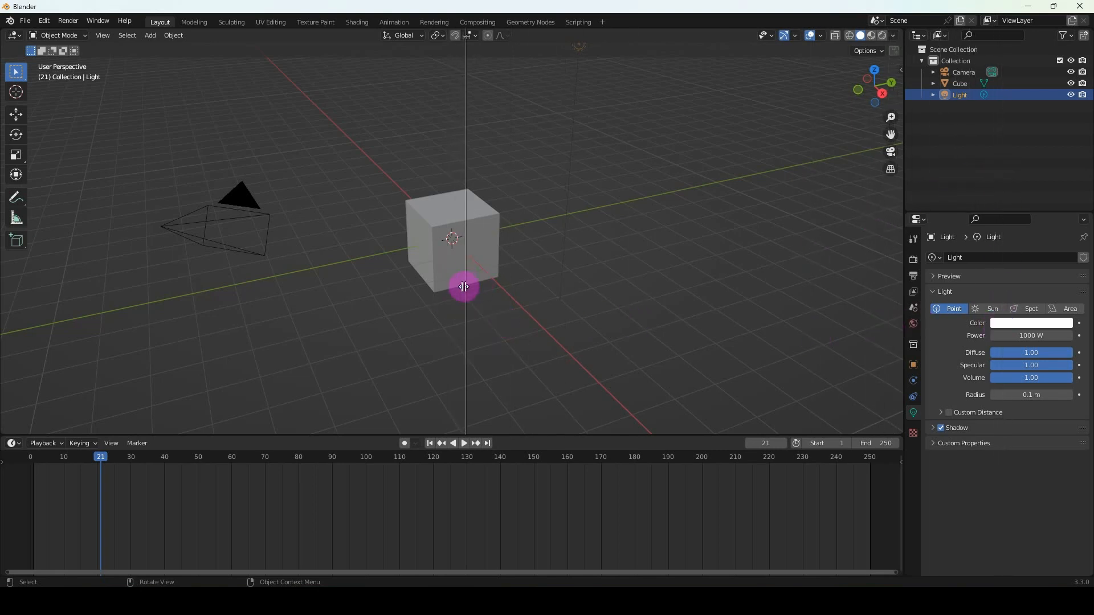
{"action": "left_click", "coordinate": [437, 266]}
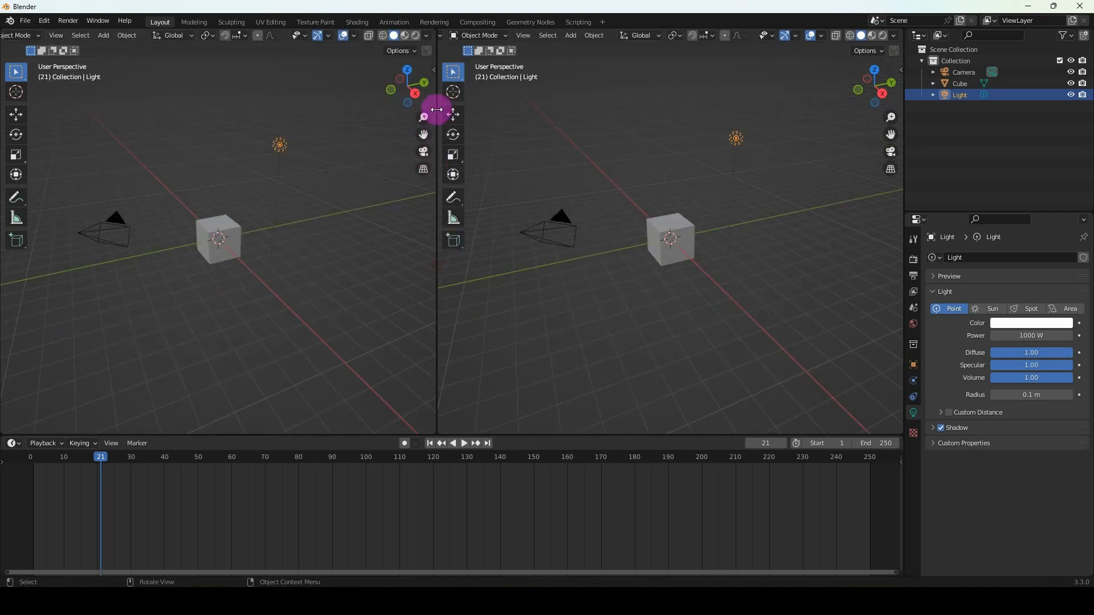
{"action": "left_click_drag", "start_coordinate": [437, 183], "coordinate": [459, 200]}
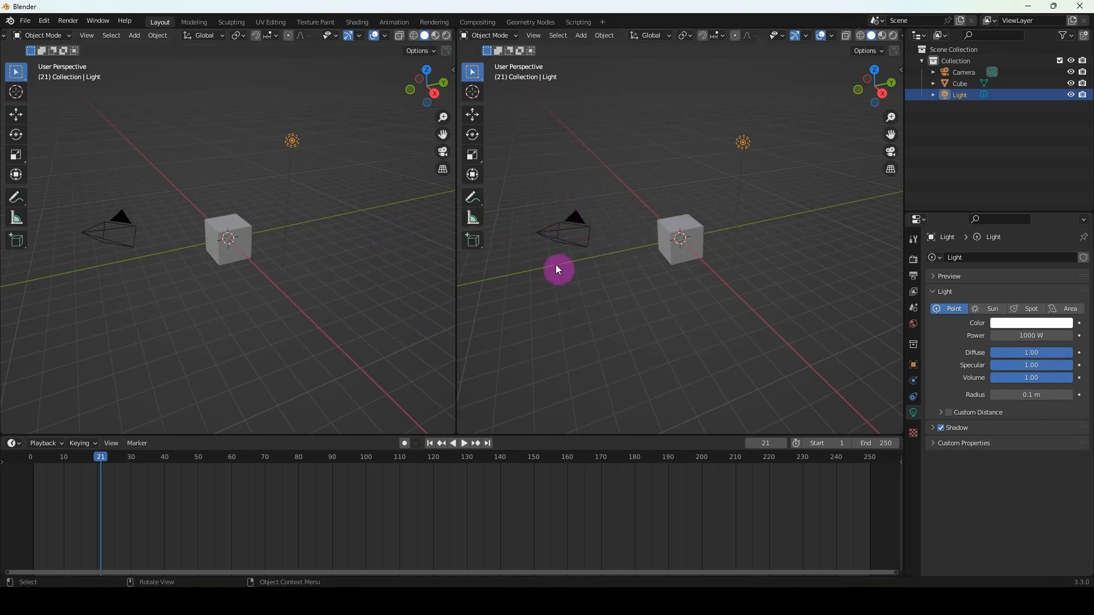
Change the second viewport into a Dope Sheet editor and scrub its playhead to frame 18
{"action": "scroll", "coordinate": [501, 35], "scroll_direction": "up", "scroll_amount": 2}
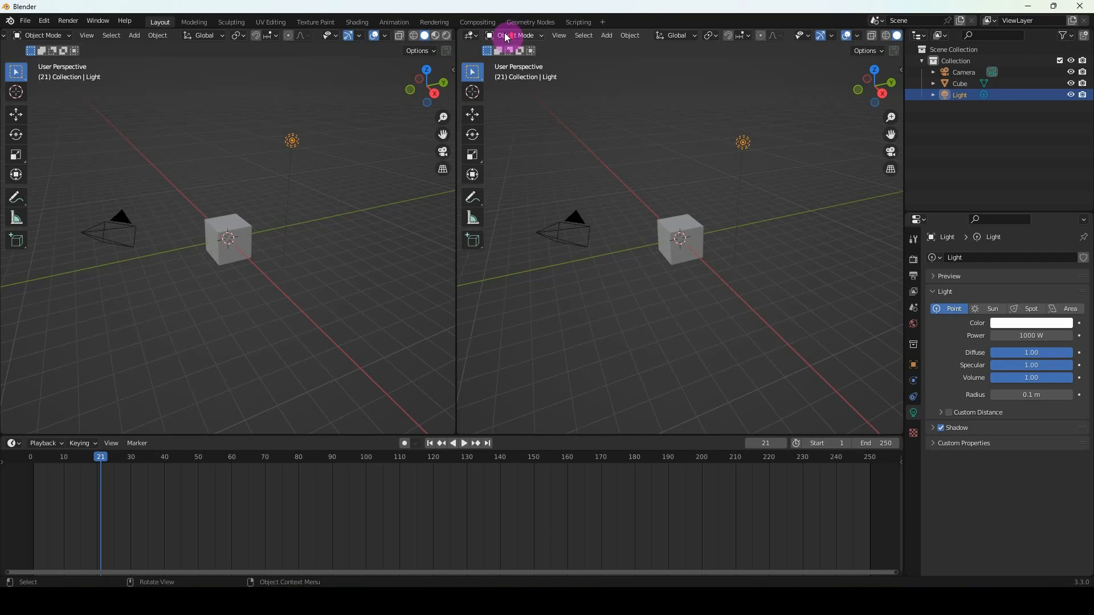
{"action": "left_click", "coordinate": [470, 37]}
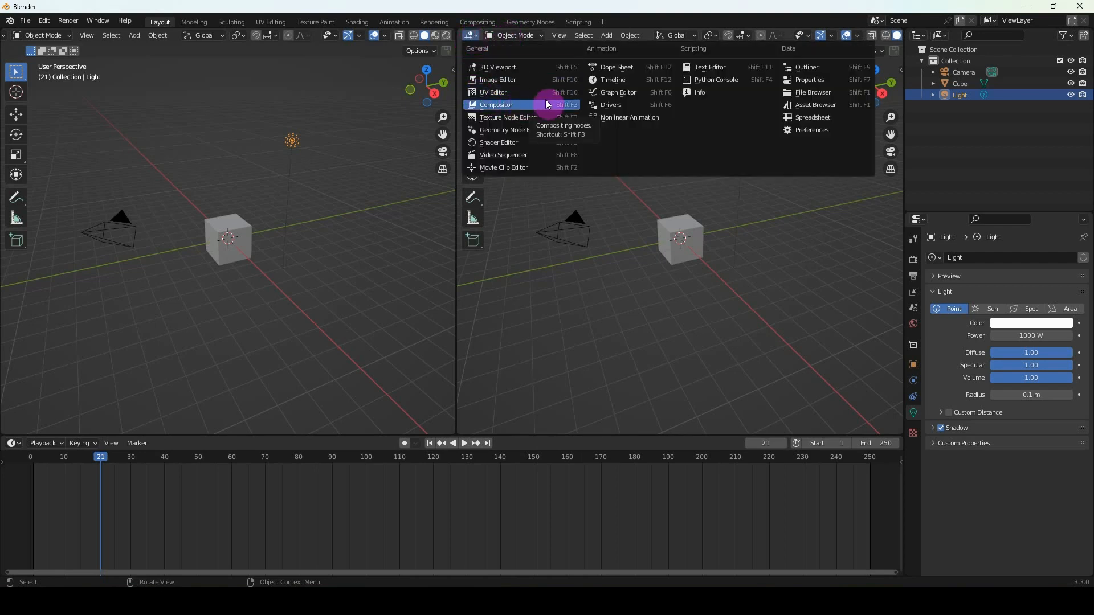
{"action": "left_click", "coordinate": [617, 68]}
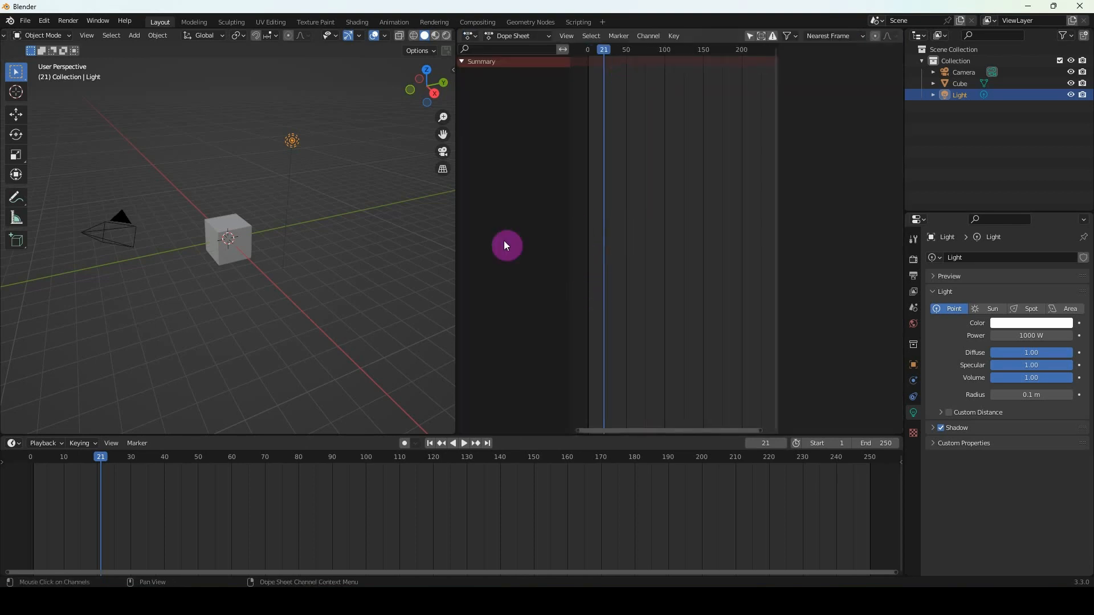
{"action": "scroll", "coordinate": [244, 228], "scroll_direction": "up", "scroll_amount": 4}
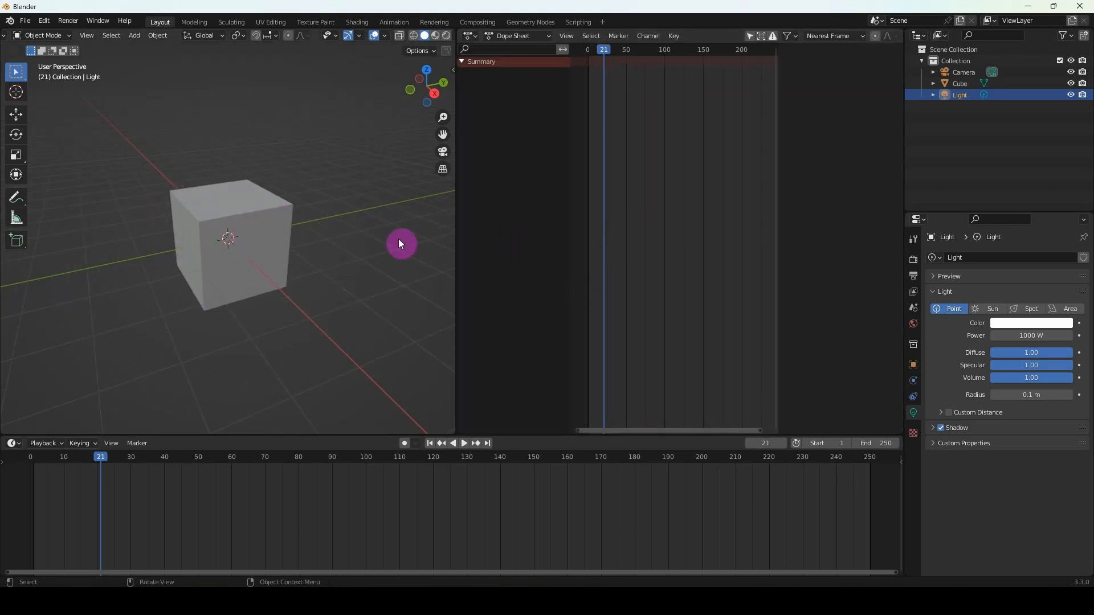
{"action": "left_click_drag", "start_coordinate": [598, 57], "coordinate": [600, 85]}
Change the Dope Sheet area into a Compositor editor
{"action": "left_click", "coordinate": [470, 36]}
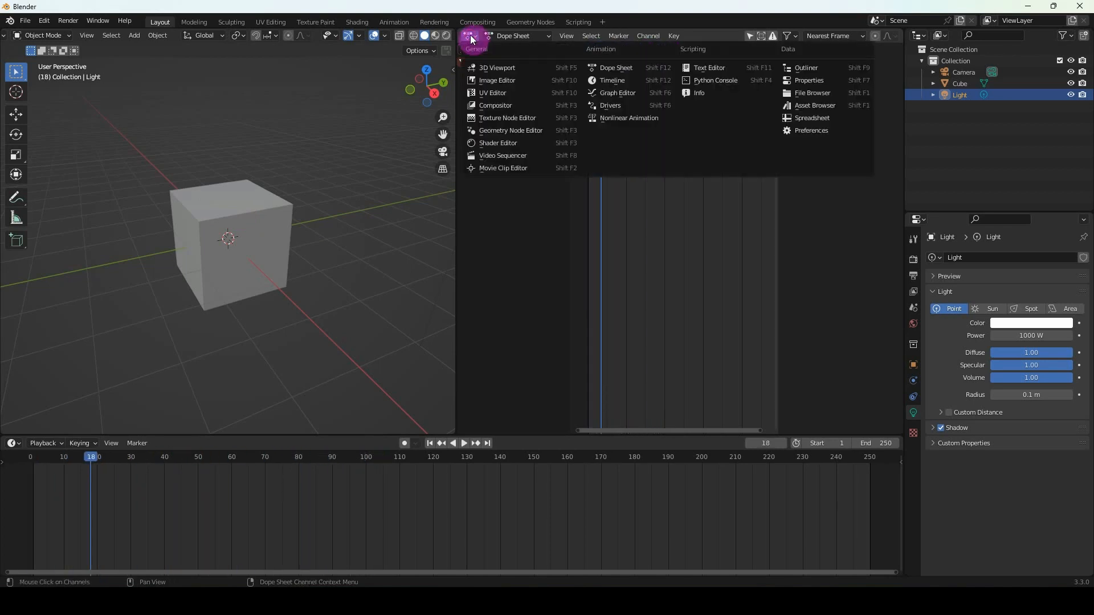
{"action": "left_click", "coordinate": [489, 105]}
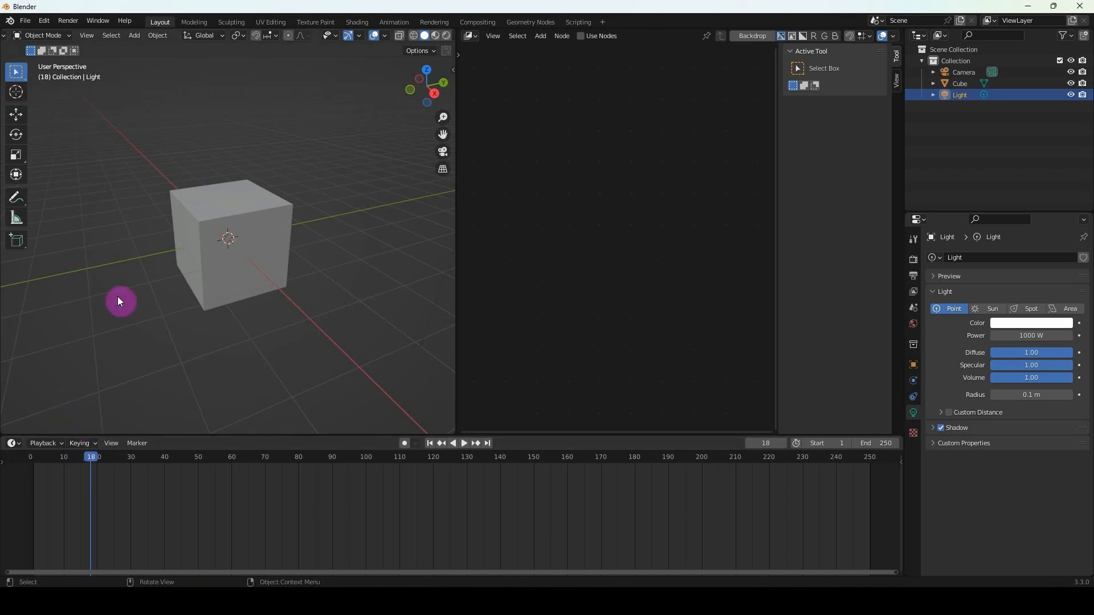
{"action": "scroll", "coordinate": [18, 44], "scroll_direction": "up", "scroll_amount": 2}
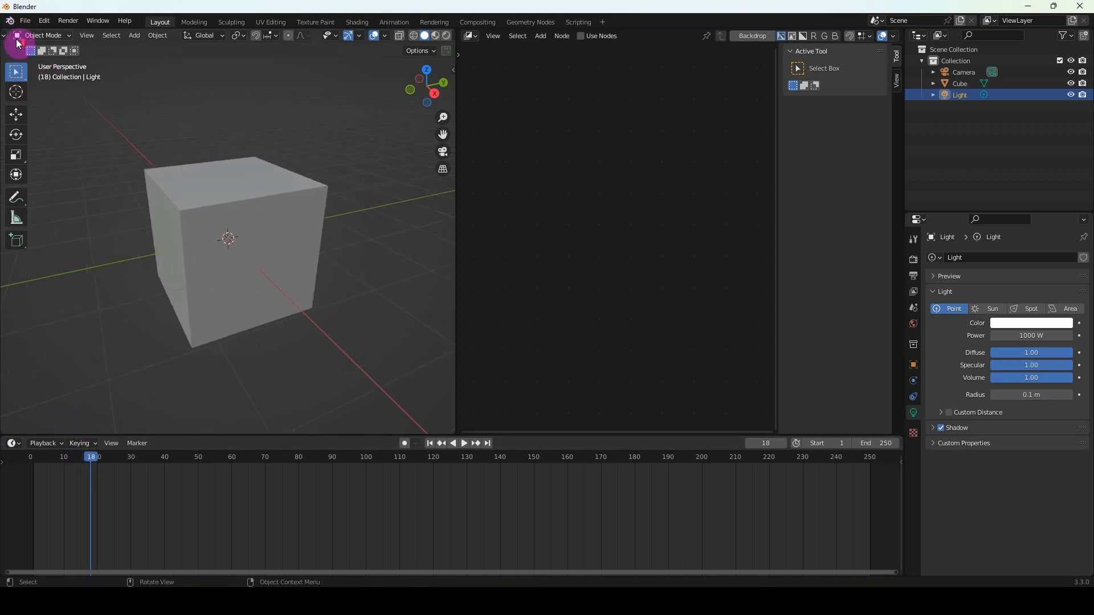
Change the Timeline area into a 3D Viewport, enlarge it upward, and orbit around the cube in it
{"action": "left_click", "coordinate": [14, 444]}
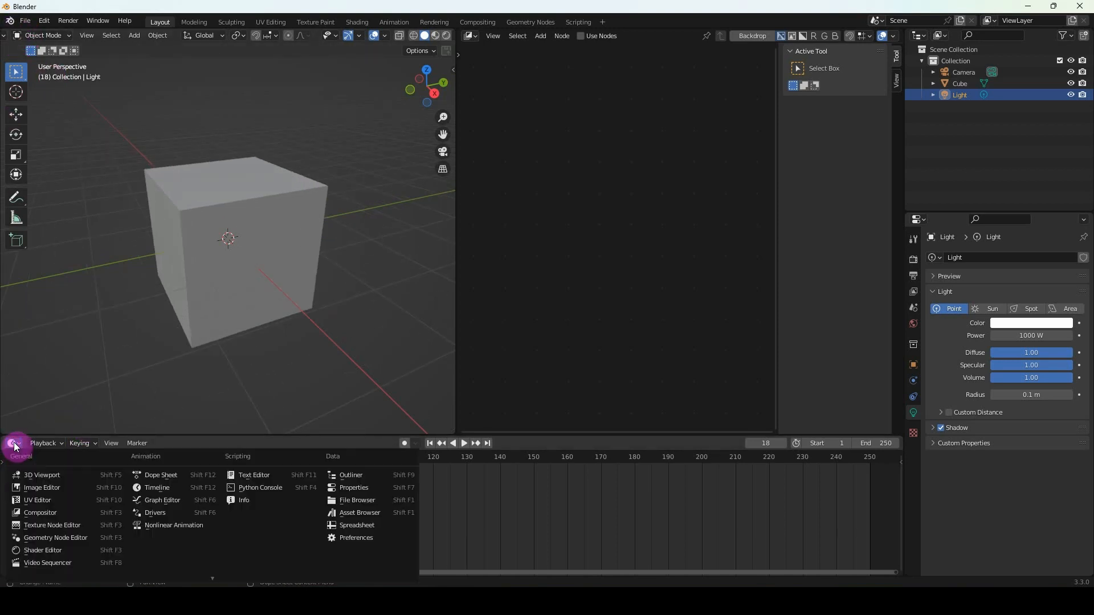
{"action": "left_click", "coordinate": [43, 476]}
{"action": "left_click_drag", "start_coordinate": [156, 435], "coordinate": [180, 316]}
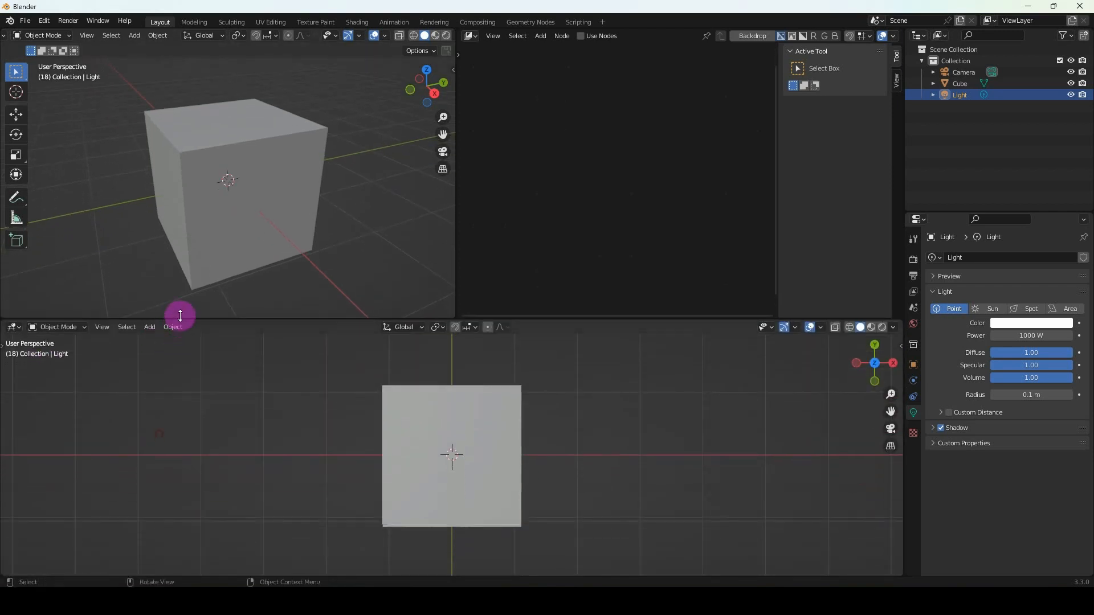
{"action": "middle_click_drag", "start_coordinate": [257, 409], "coordinate": [284, 500]}
{"action": "scroll", "coordinate": [291, 497], "scroll_direction": "down", "scroll_amount": 4}
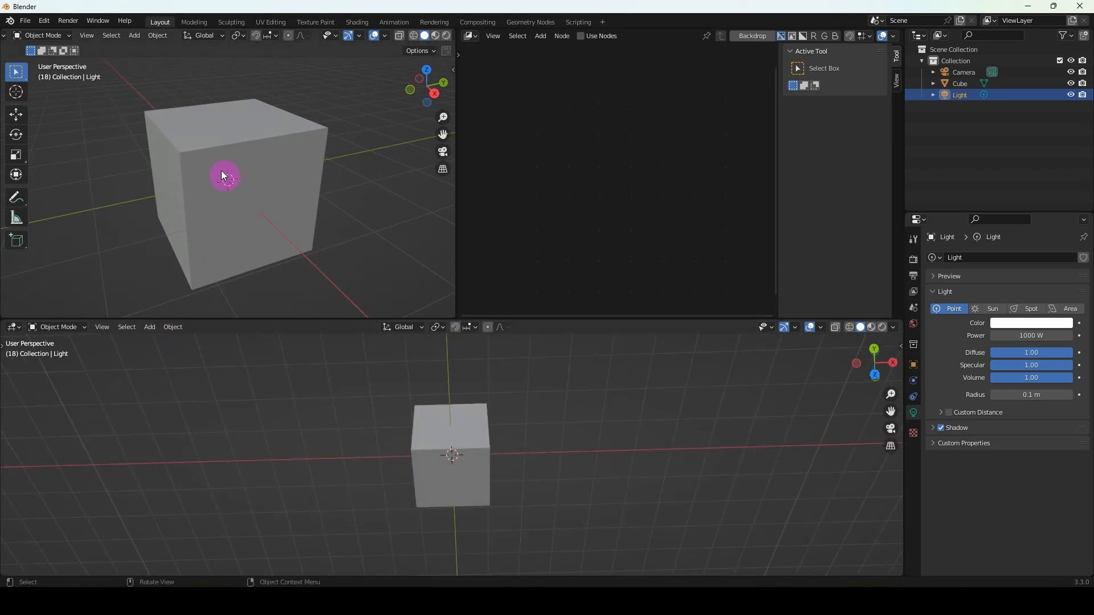
Change the viewport below the Compositor back into a Timeline and reduce the area's height
{"action": "left_click", "coordinate": [13, 328]}
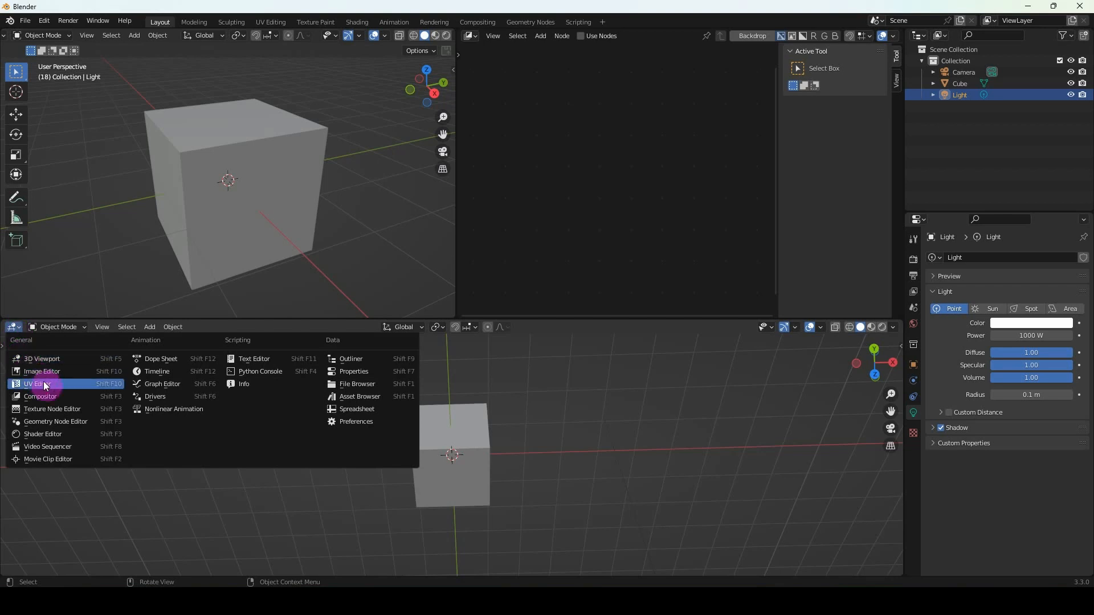
{"action": "left_click", "coordinate": [153, 379]}
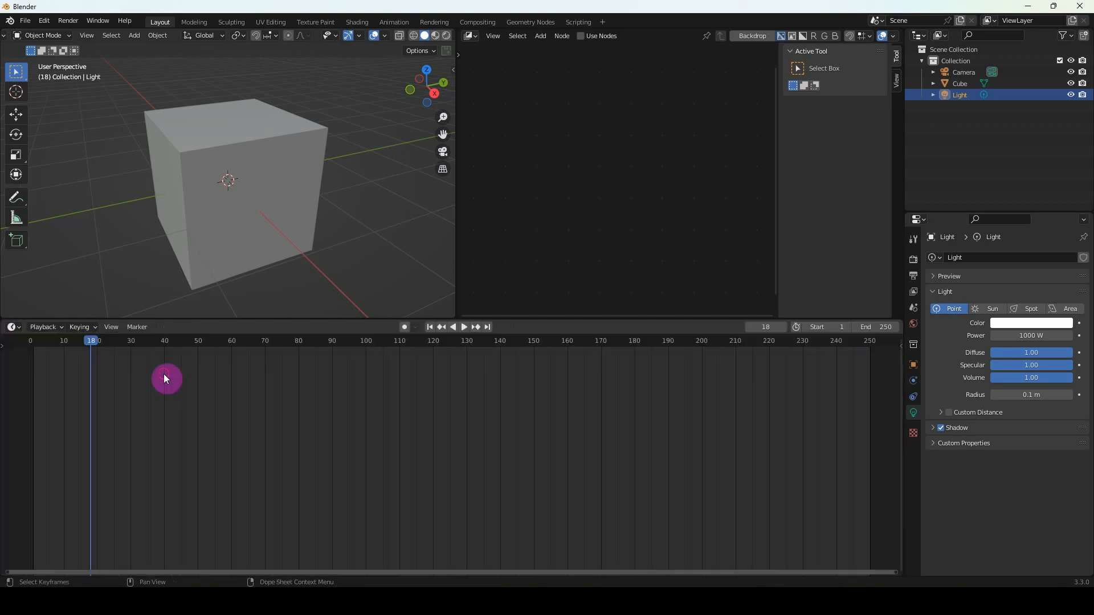
{"action": "left_click_drag", "start_coordinate": [286, 317], "coordinate": [285, 423]}
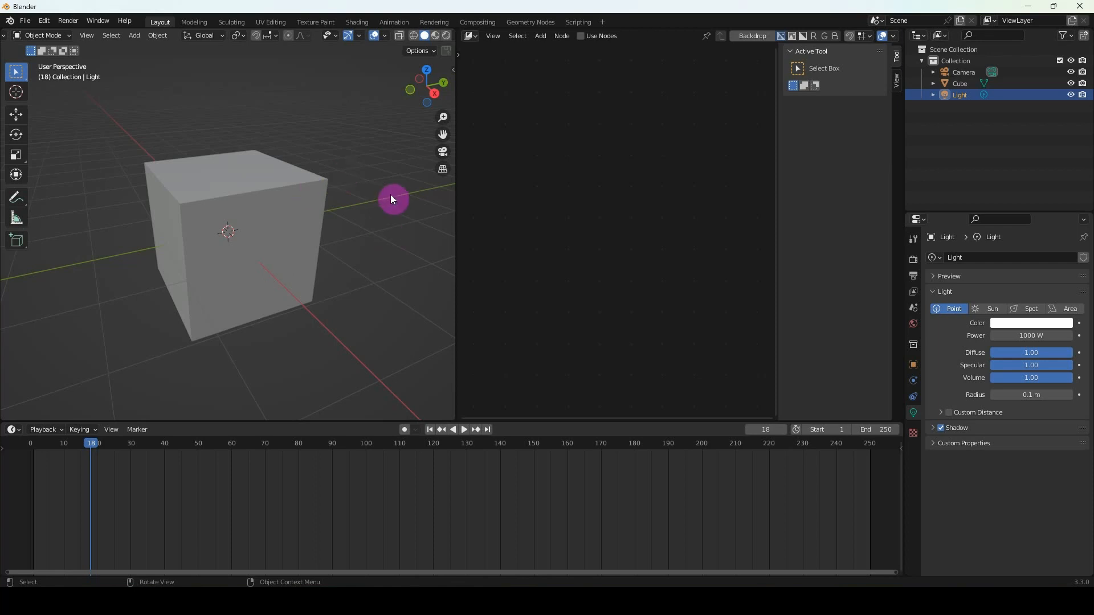
Split the 3D Viewport beside the Compositor vertically into two viewports
{"action": "right_click", "coordinate": [456, 241]}
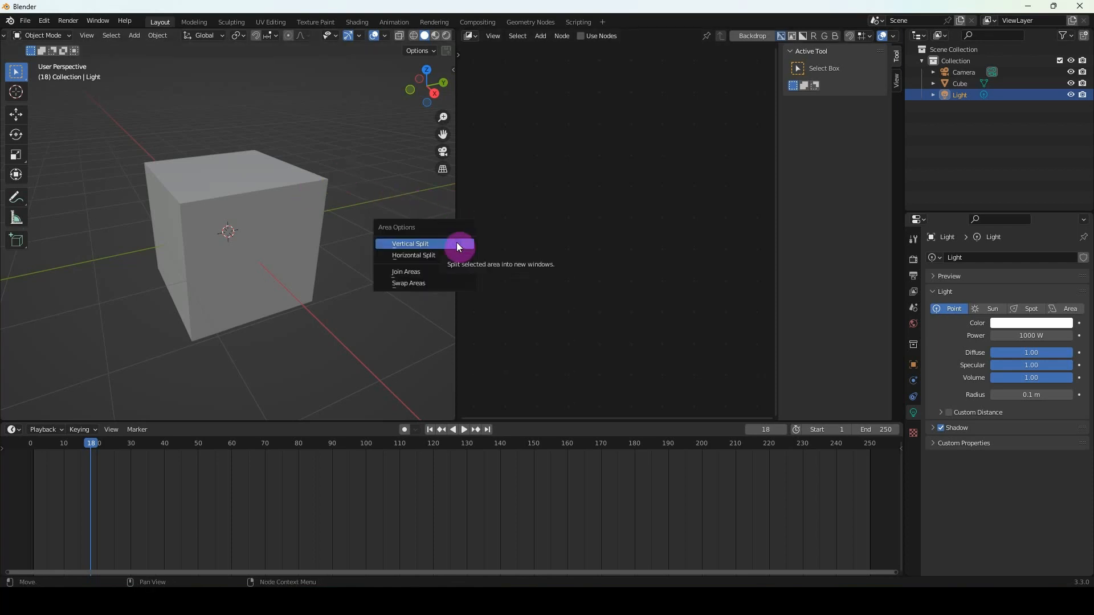
{"action": "left_click", "coordinate": [425, 245]}
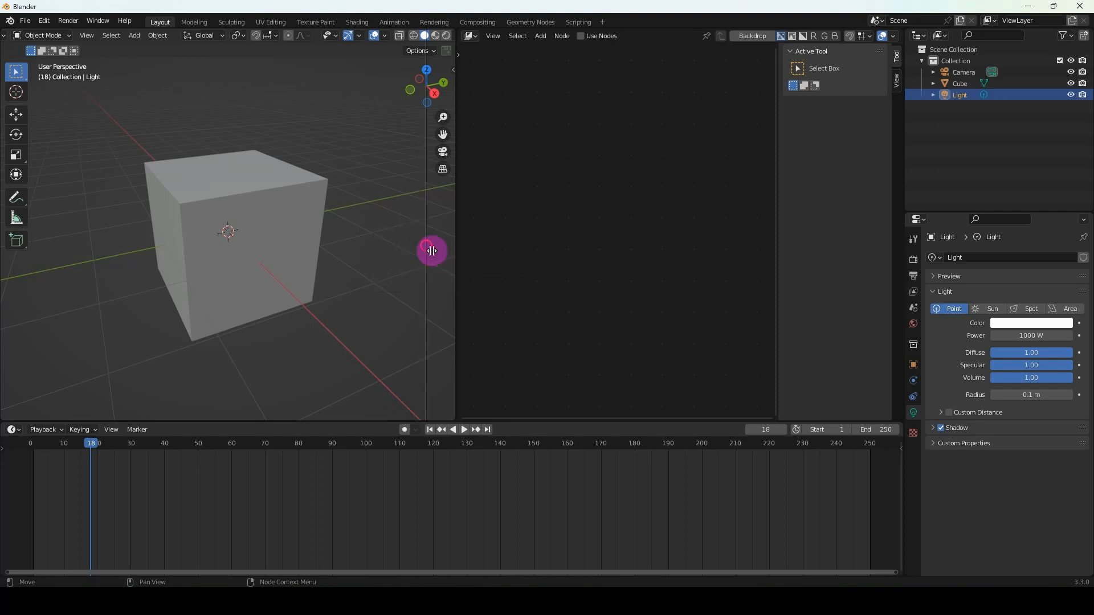
{"action": "left_click", "coordinate": [267, 242]}
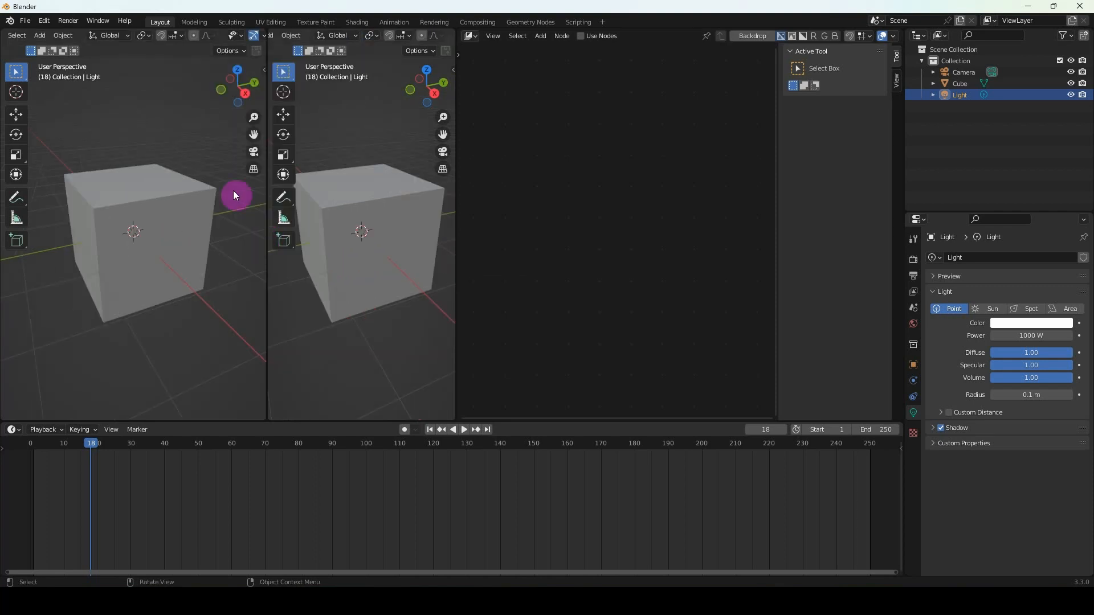
Split the Compositor horizontally into two stacked areas and move the divider between them upward
{"action": "right_click", "coordinate": [457, 291]}
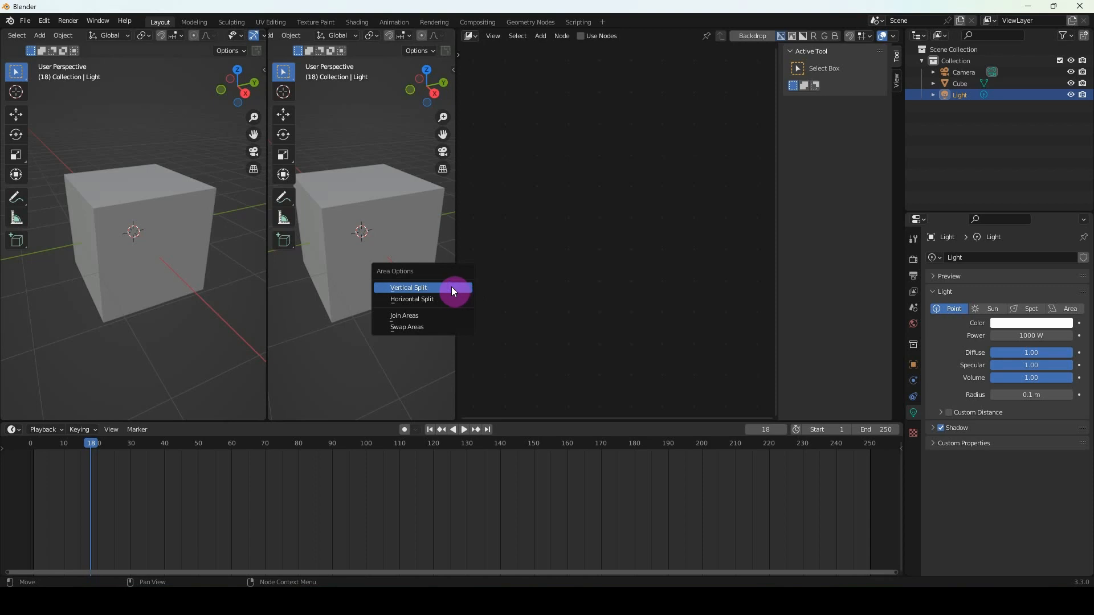
{"action": "right_click", "coordinate": [266, 296]}
{"action": "left_click", "coordinate": [245, 308]}
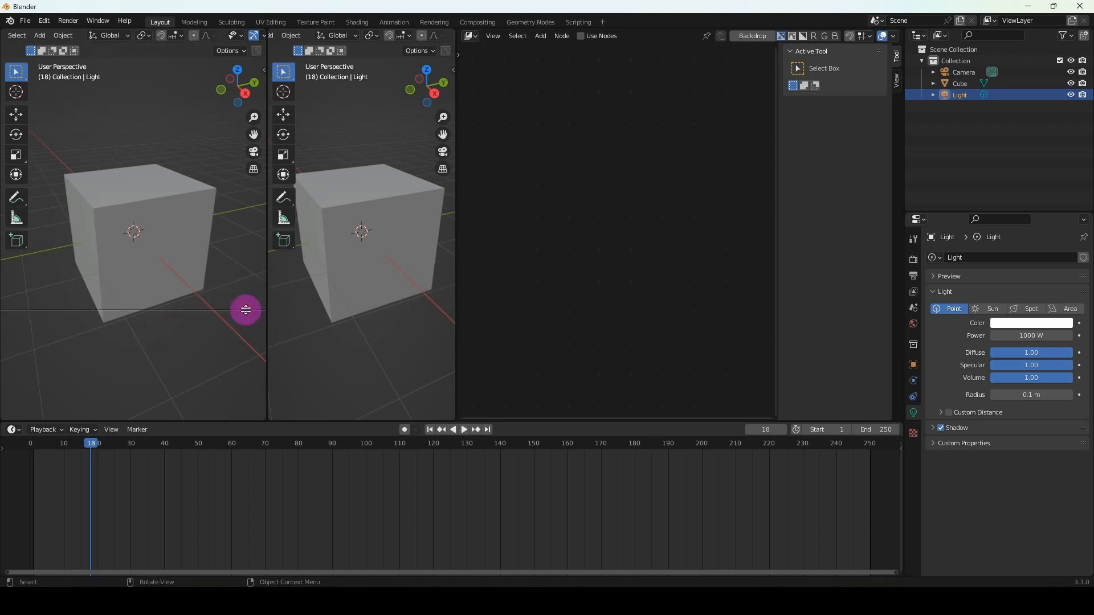
{"action": "left_click", "coordinate": [583, 283]}
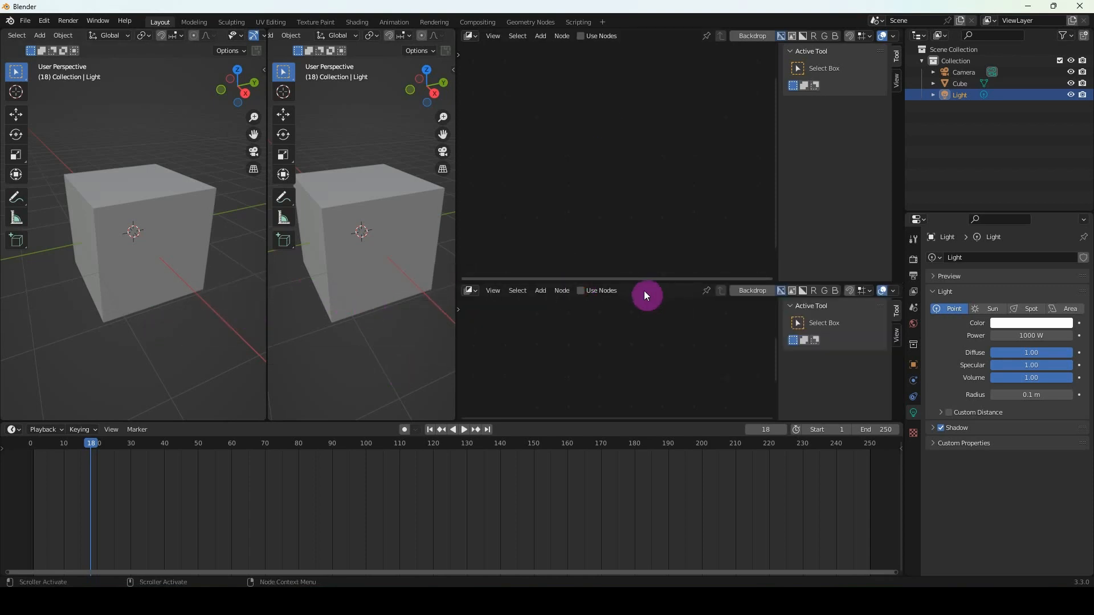
{"action": "left_click_drag", "start_coordinate": [656, 288], "coordinate": [643, 219]}
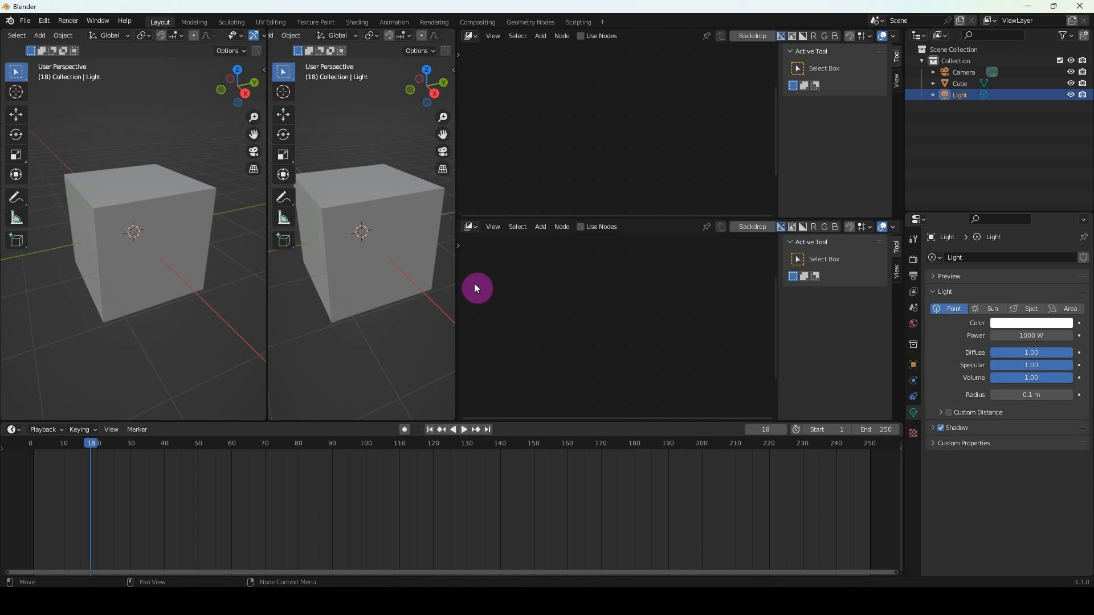
Join the lower Compositor over the lower part of the adjacent middle 3D Viewport
{"action": "right_click", "coordinate": [458, 309]}
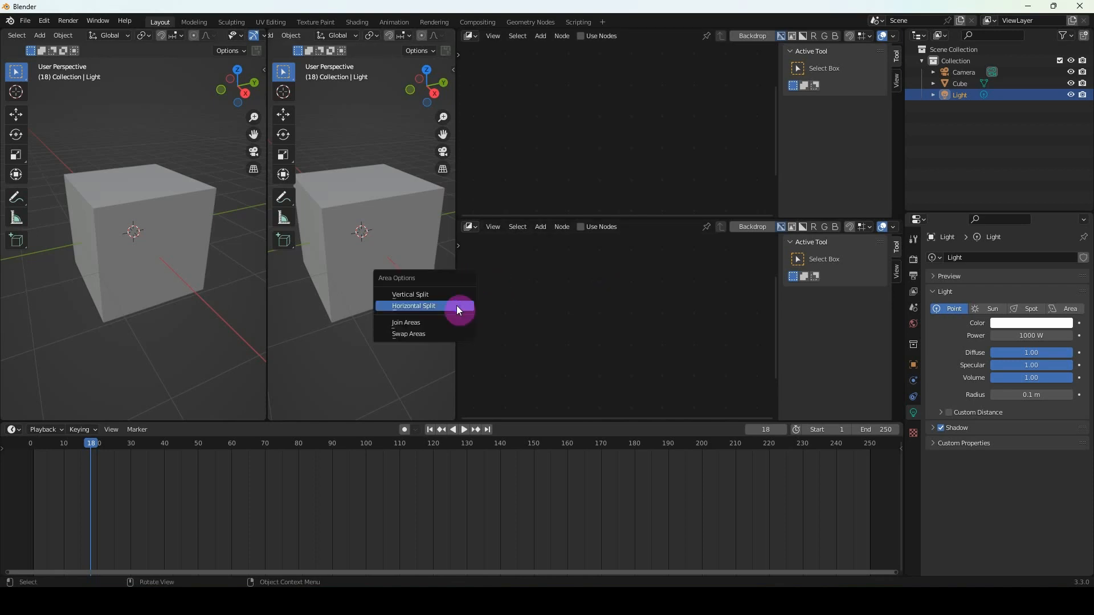
{"action": "left_click", "coordinate": [422, 325]}
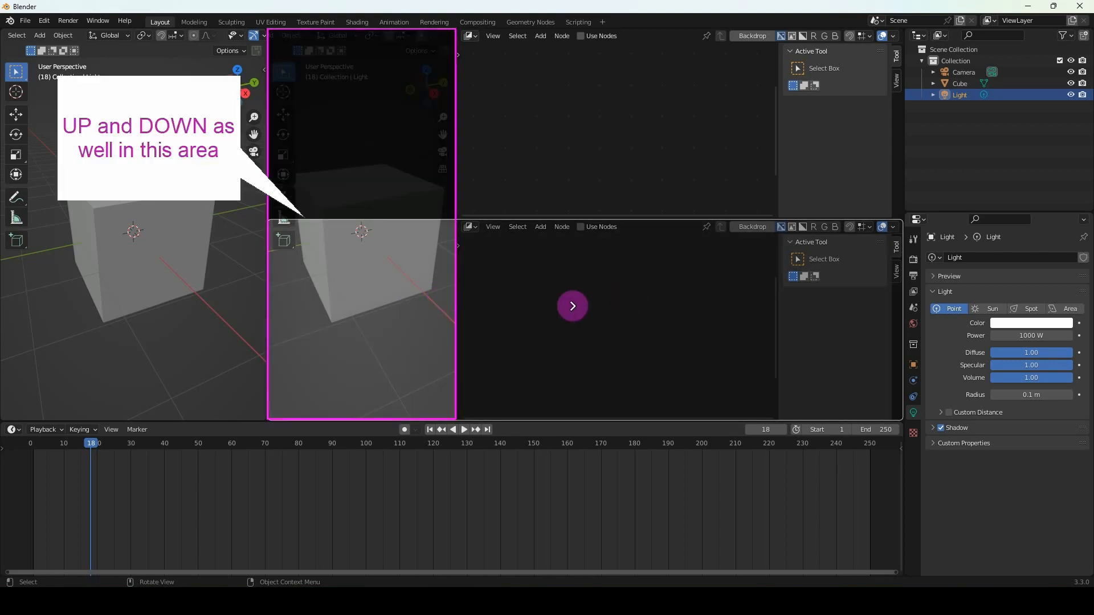
{"action": "left_click_drag", "start_coordinate": [558, 308], "coordinate": [367, 331]}
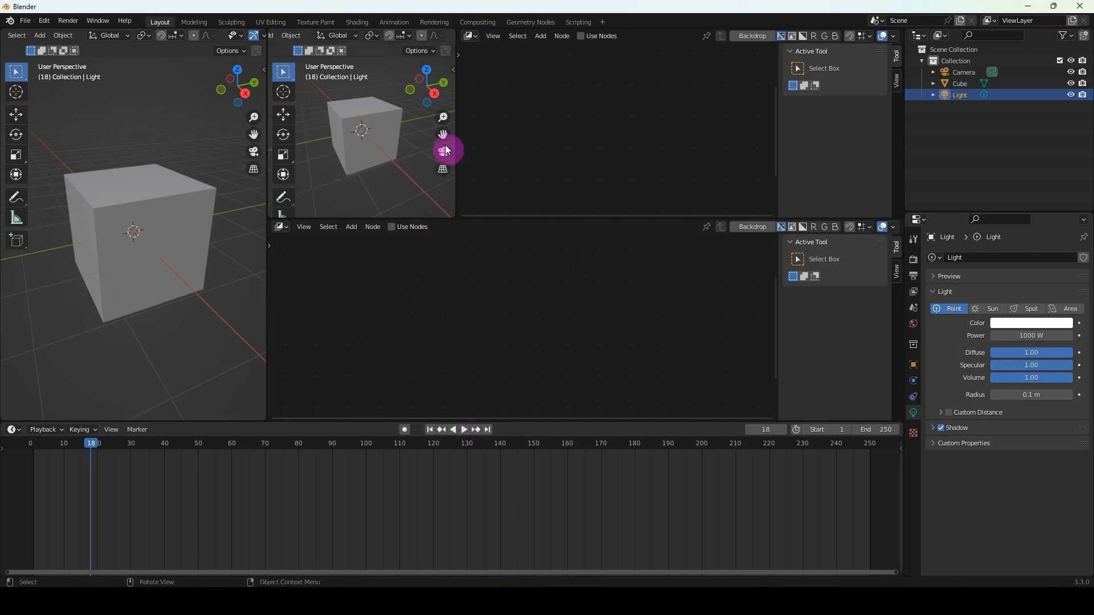
Widen the upper middle 3D Viewport and join it over the upper Compositor
{"action": "left_click_drag", "start_coordinate": [455, 144], "coordinate": [521, 109]}
{"action": "right_click", "coordinate": [522, 108]}
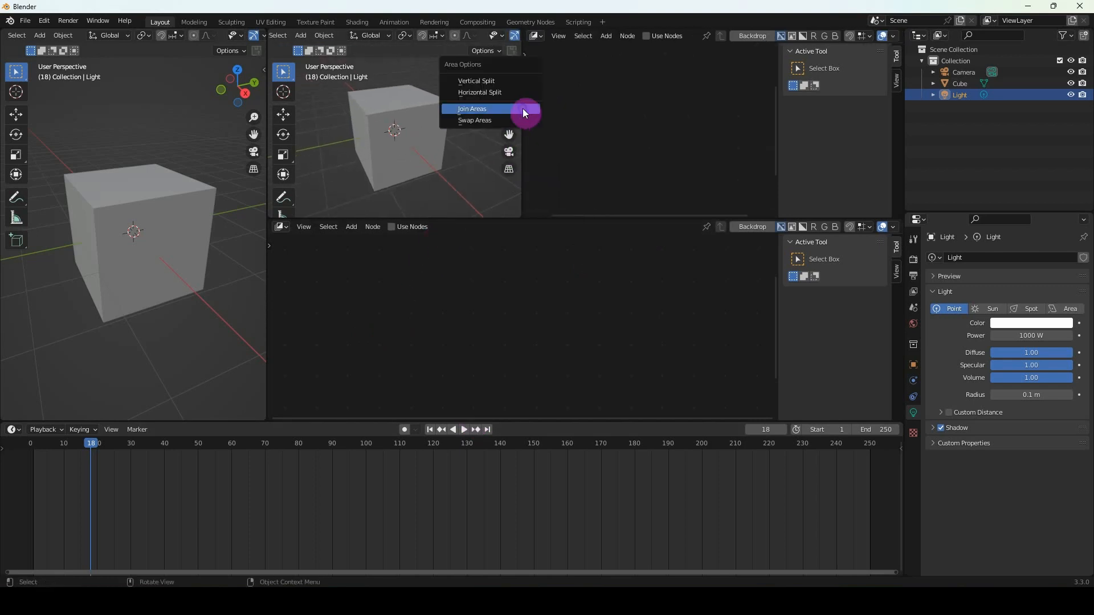
{"action": "left_click", "coordinate": [482, 112]}
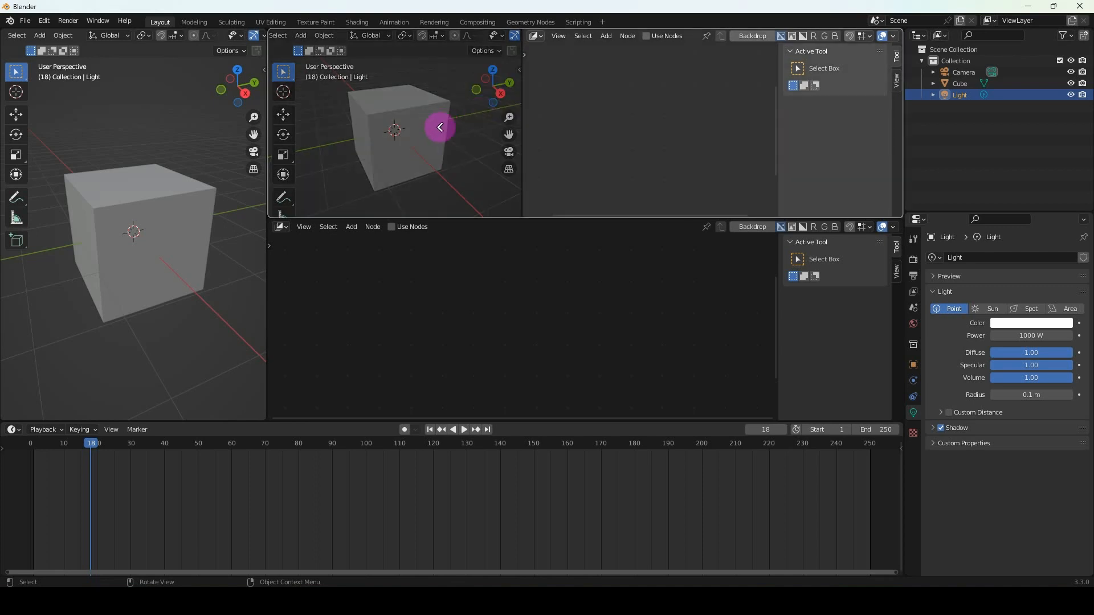
{"action": "left_click", "coordinate": [653, 120]}
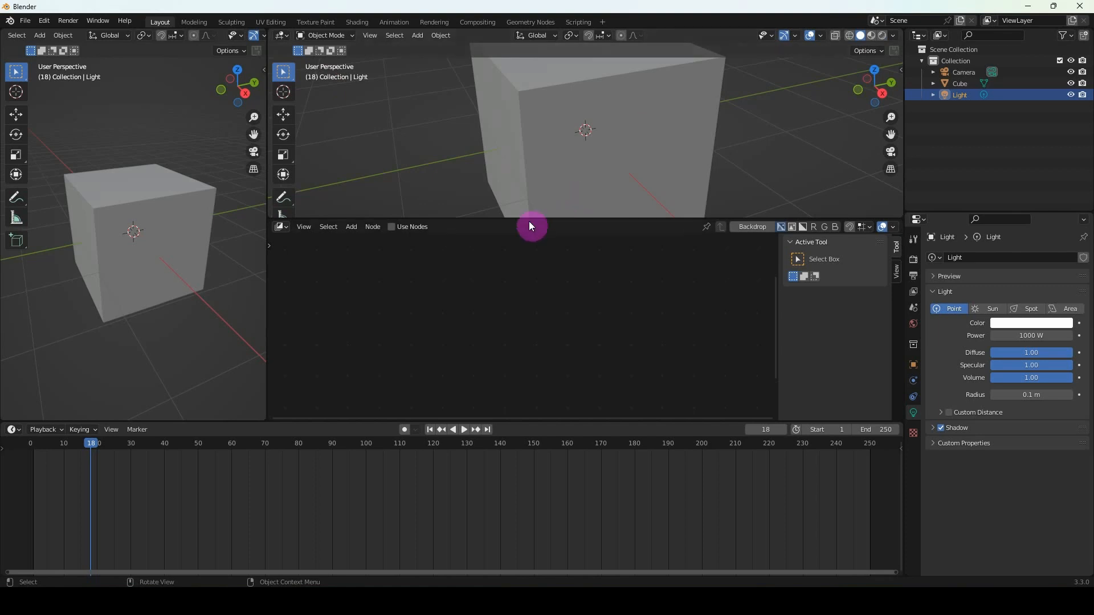
Join the remaining Compositor over the 3D Viewport above it
{"action": "right_click", "coordinate": [584, 221]}
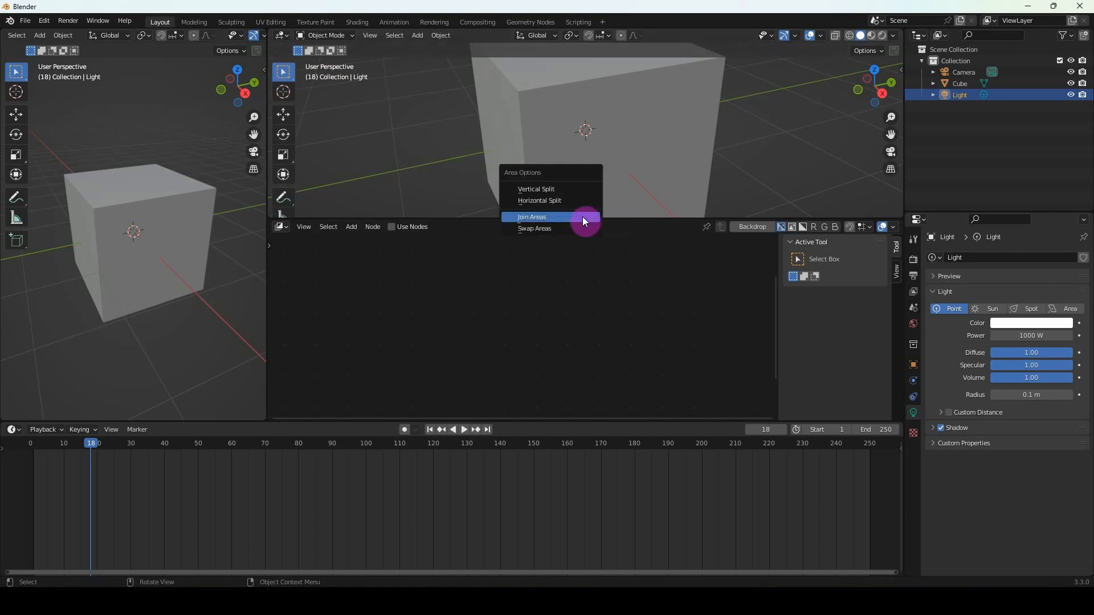
{"action": "left_click", "coordinate": [584, 221]}
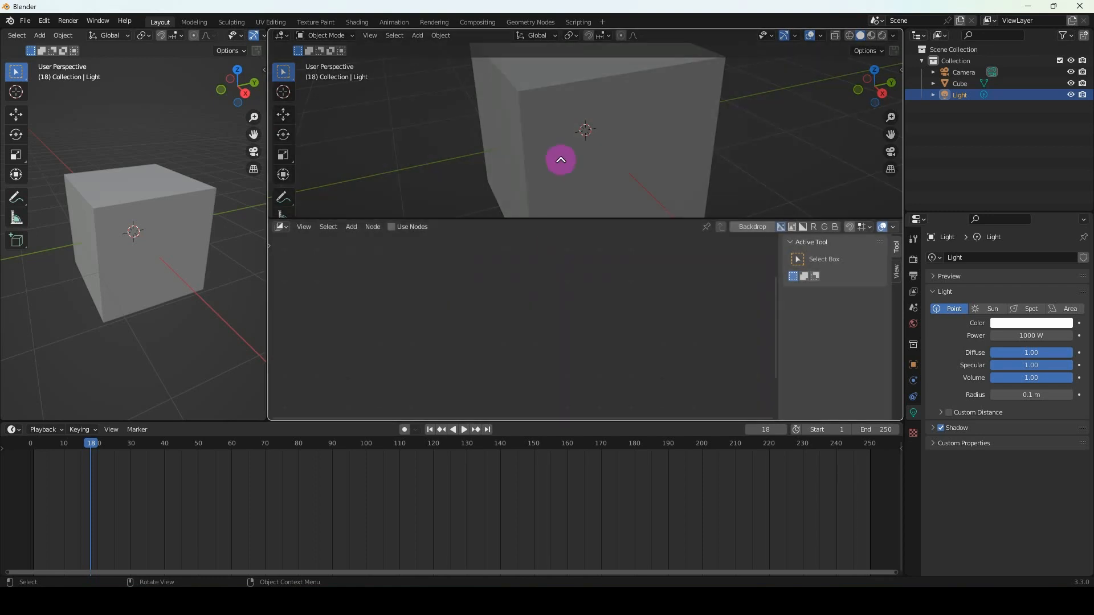
{"action": "left_click", "coordinate": [564, 161]}
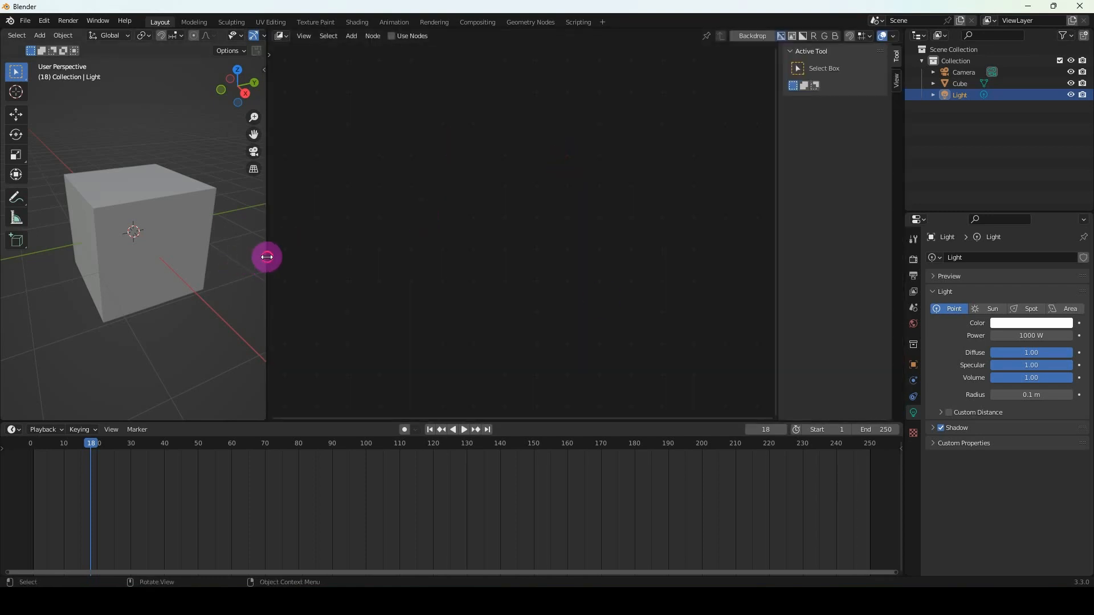
Widen the remaining 3D Viewport and join it over the whole Compositor beside it
{"action": "left_click_drag", "start_coordinate": [267, 257], "coordinate": [362, 256]}
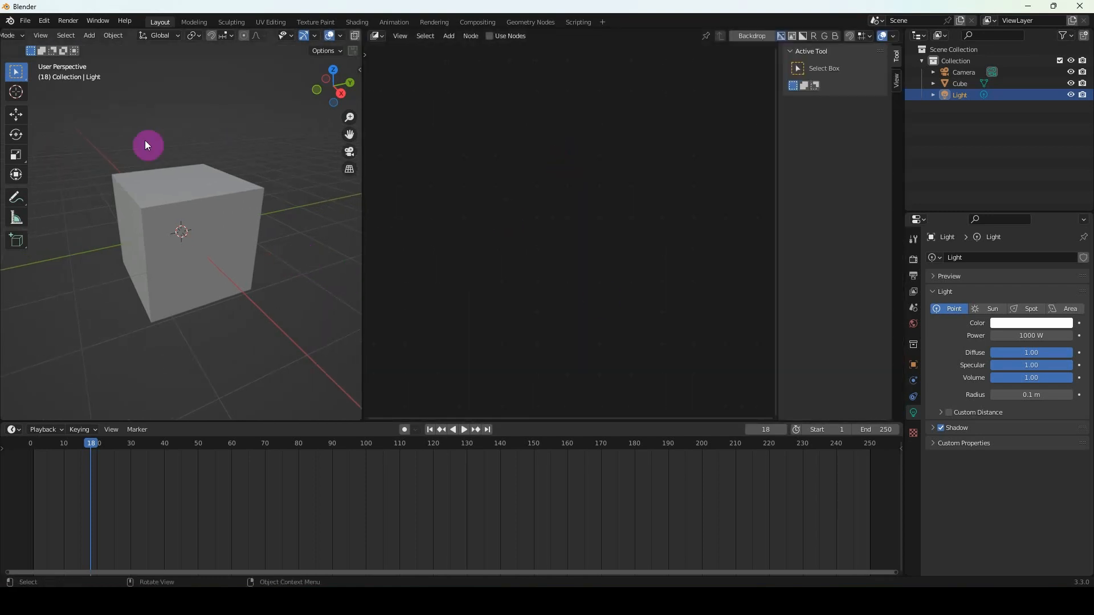
{"action": "right_click", "coordinate": [363, 259]}
{"action": "left_click", "coordinate": [363, 257]}
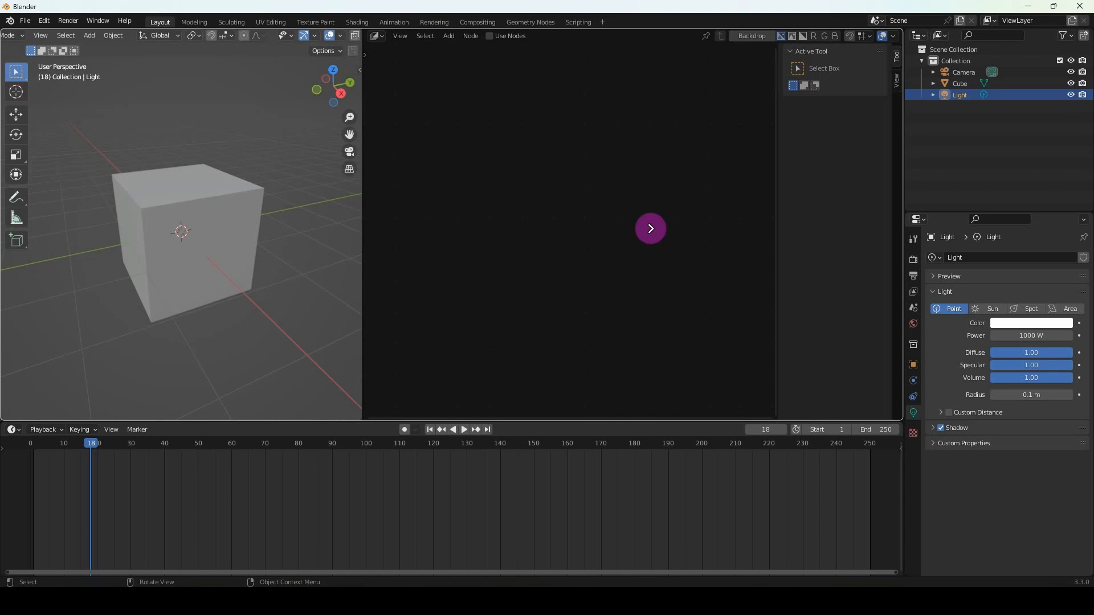
{"action": "left_click", "coordinate": [670, 233]}
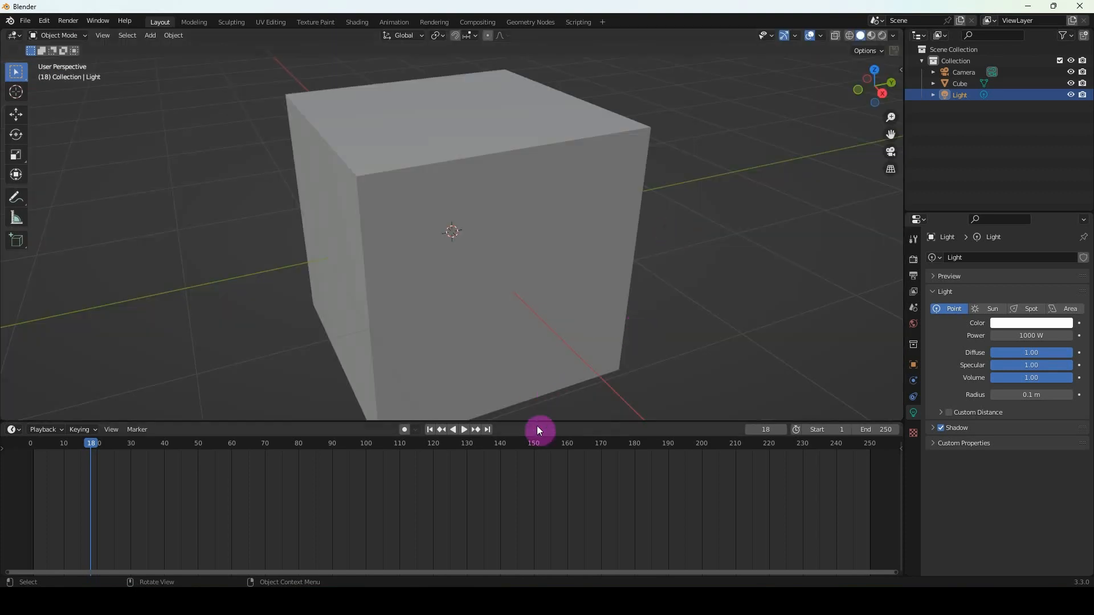
Reduce the Timeline's height slightly and split the 3D Viewport horizontally into two stacked viewports
{"action": "left_click_drag", "start_coordinate": [537, 426], "coordinate": [535, 444]}
{"action": "scroll", "coordinate": [497, 251], "scroll_direction": "down", "scroll_amount": 3}
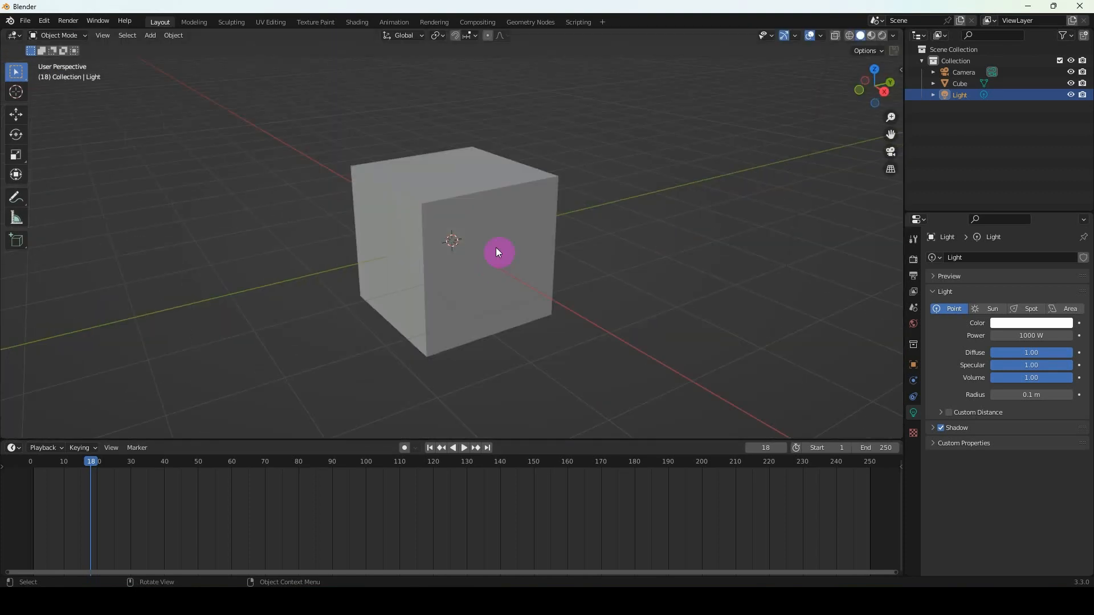
{"action": "right_click", "coordinate": [903, 189]}
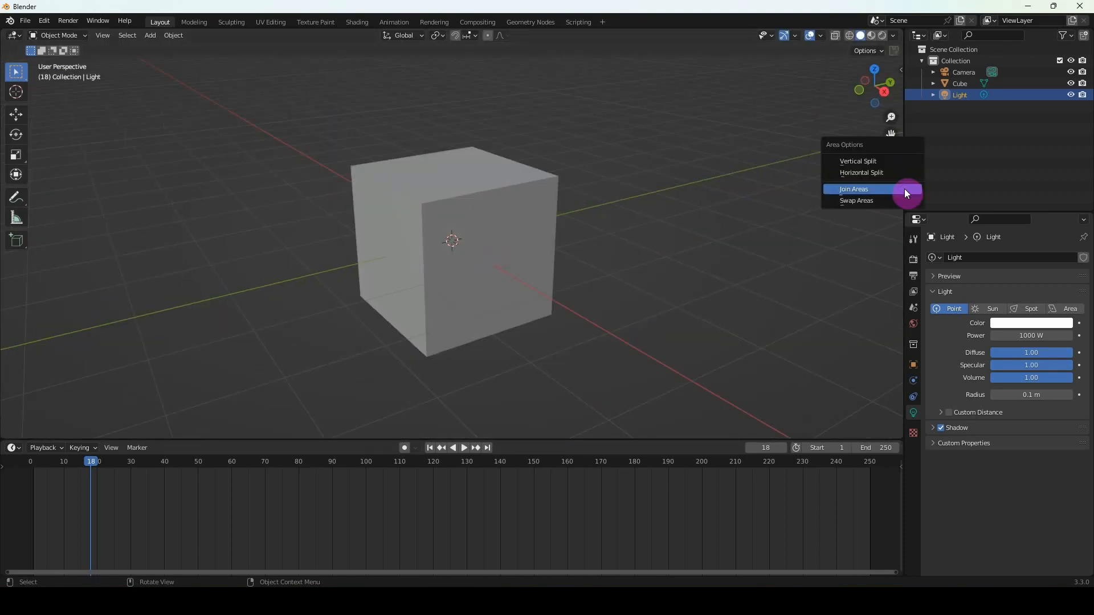
{"action": "left_click", "coordinate": [861, 173]}
{"action": "left_click", "coordinate": [433, 211]}
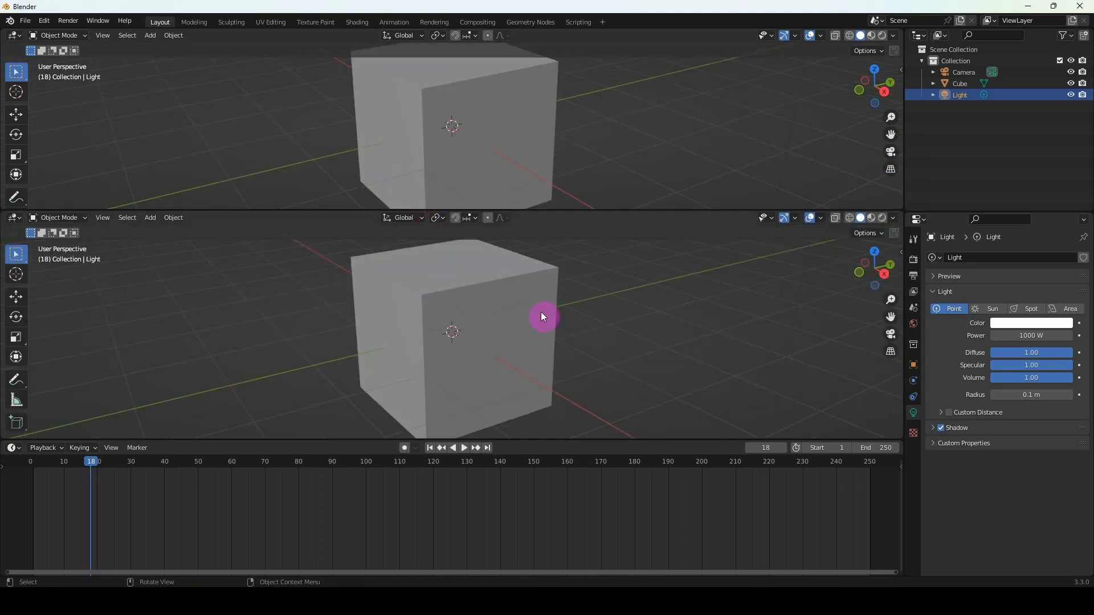
Change the lower 3D Viewport into a Text Editor and move its upper edge down slightly
{"action": "left_click", "coordinate": [15, 218]}
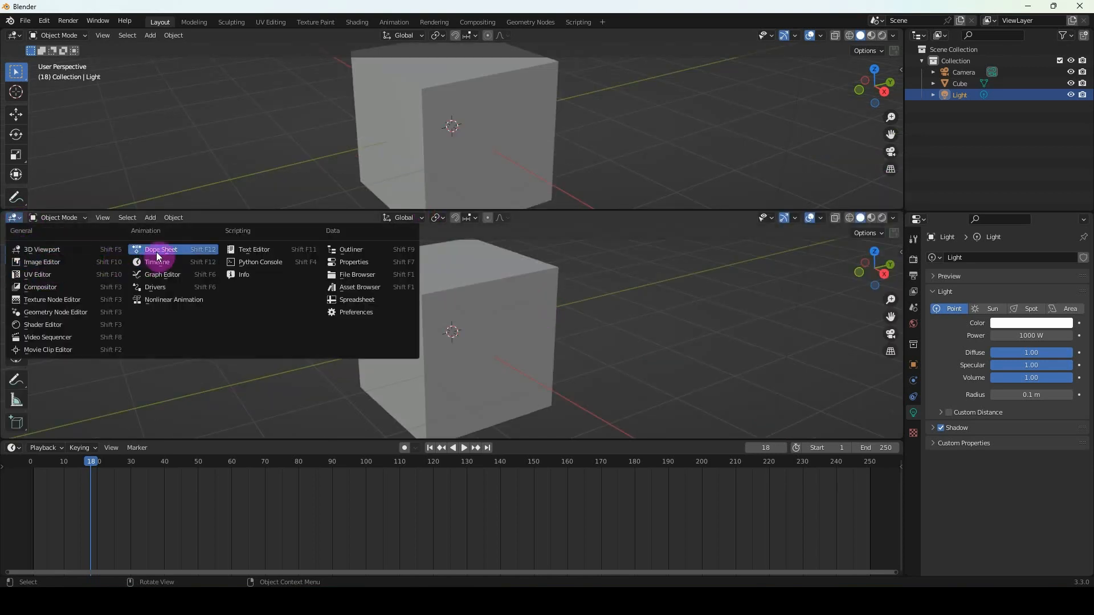
{"action": "left_click", "coordinate": [247, 250]}
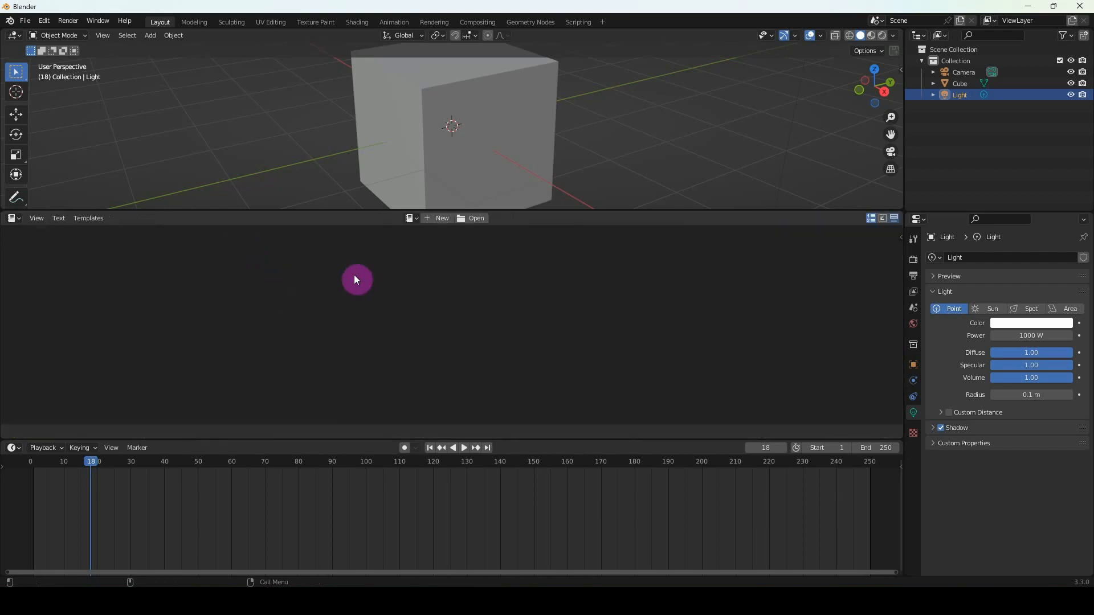
{"action": "left_click_drag", "start_coordinate": [732, 209], "coordinate": [729, 233]}
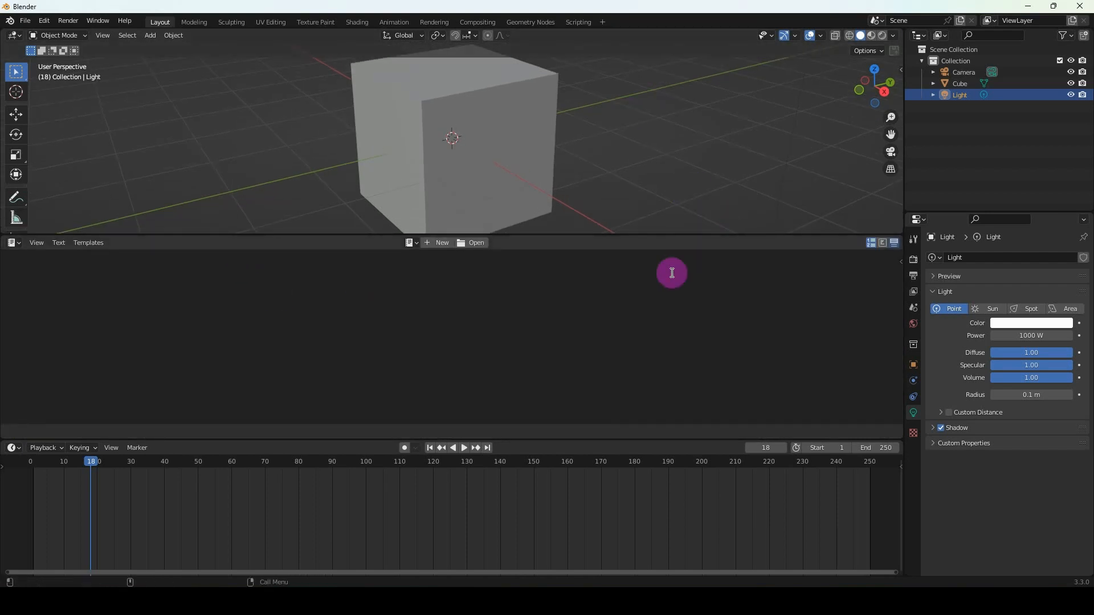
Swap the 3D Viewport with the Text Editor below it, and swap them back
{"action": "right_click", "coordinate": [686, 234]}
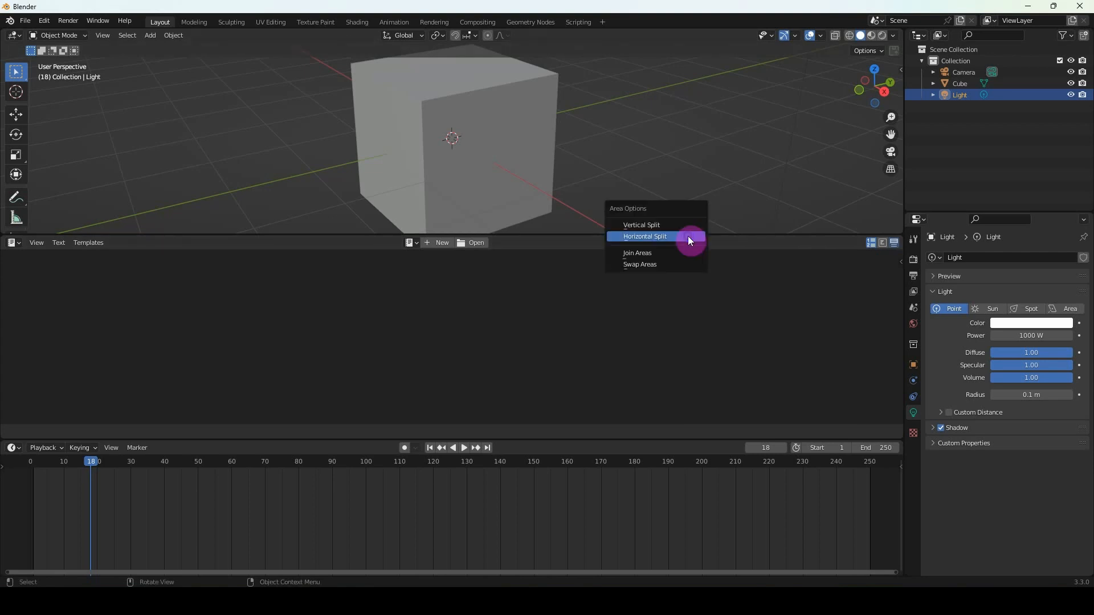
{"action": "left_click", "coordinate": [648, 264]}
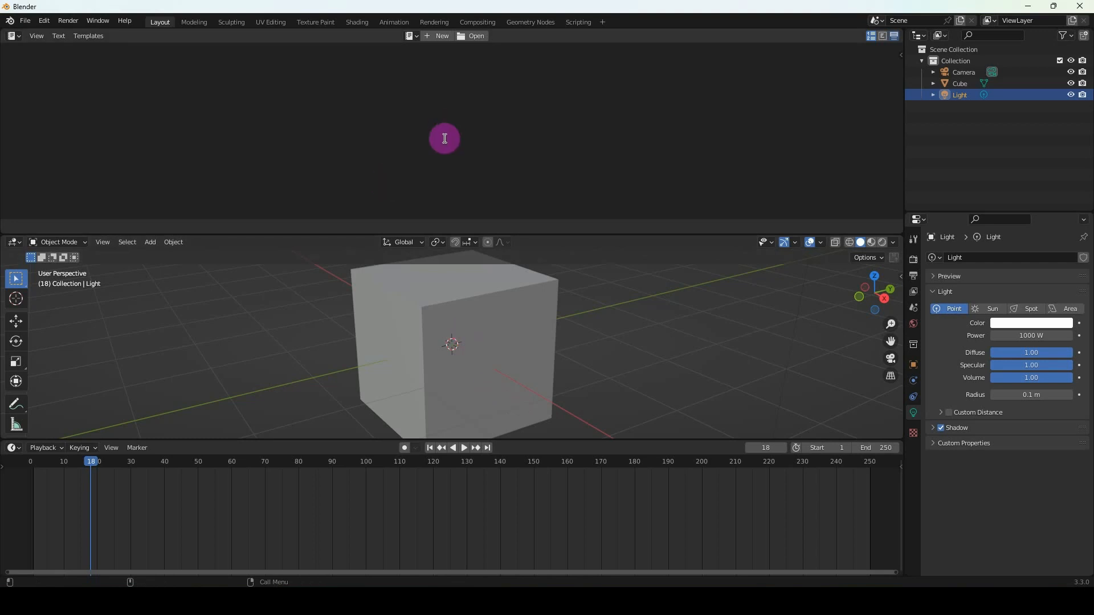
{"action": "right_click", "coordinate": [620, 239]}
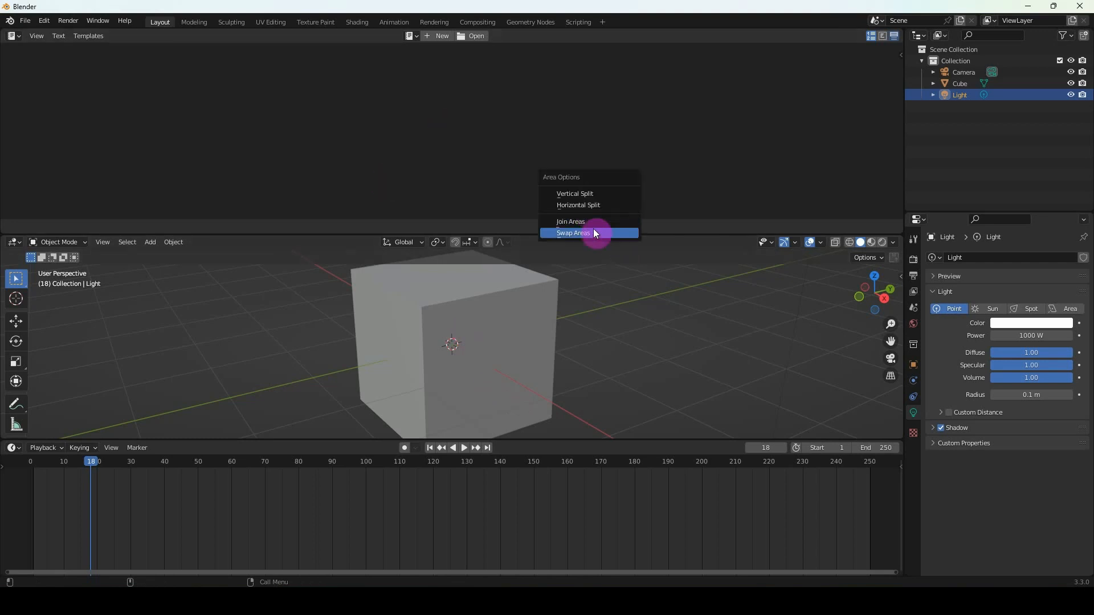
{"action": "left_click", "coordinate": [593, 232]}
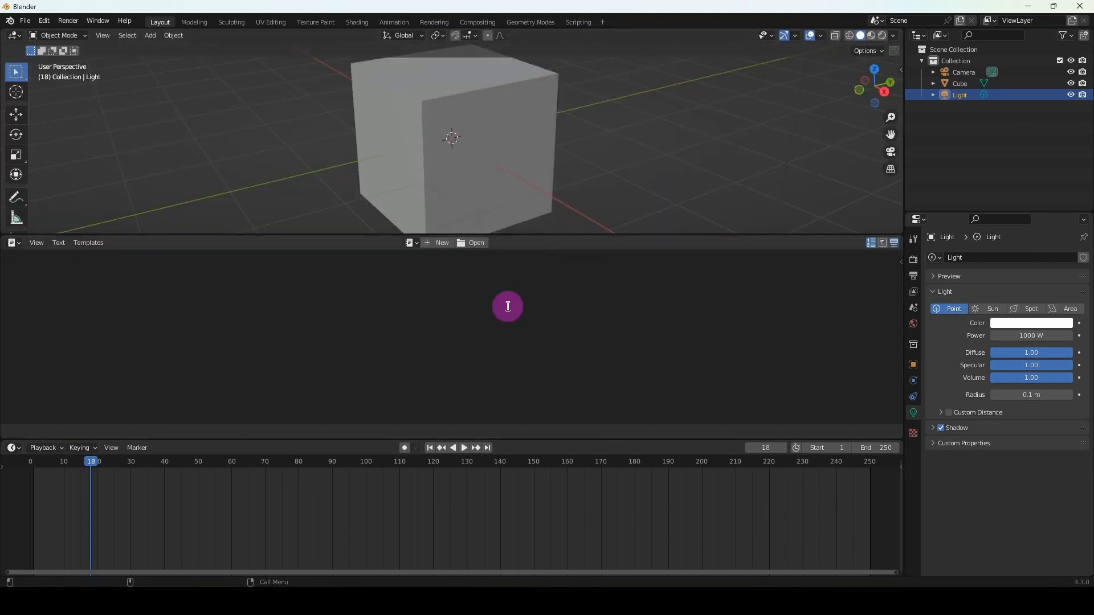
Swap the 3D Viewport and the Text Editor once more with Swap Areas
{"action": "right_click", "coordinate": [614, 439]}
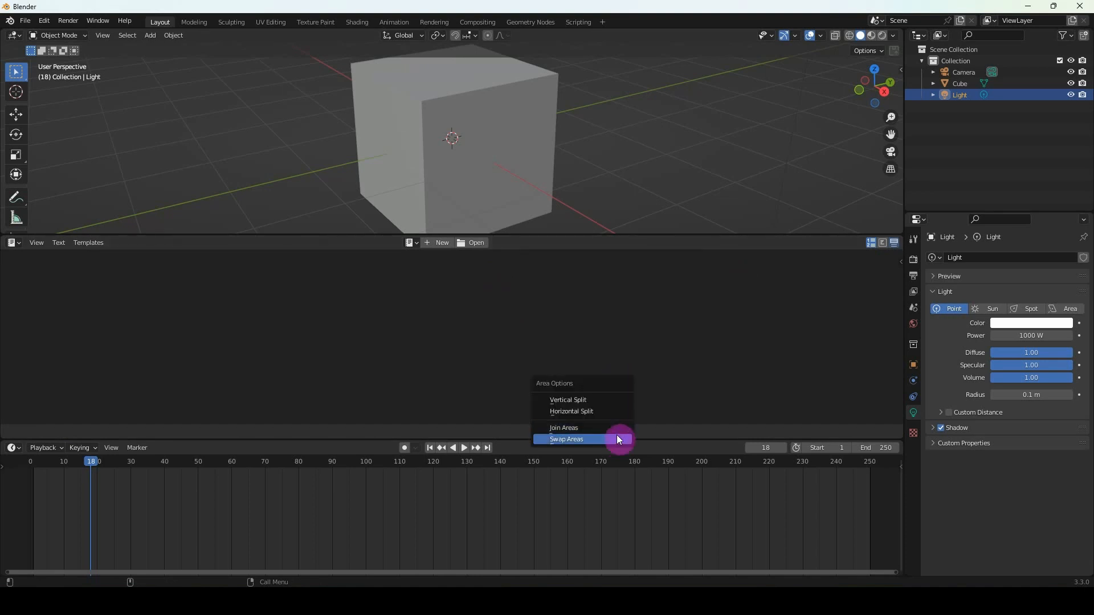
{"action": "right_click", "coordinate": [697, 234]}
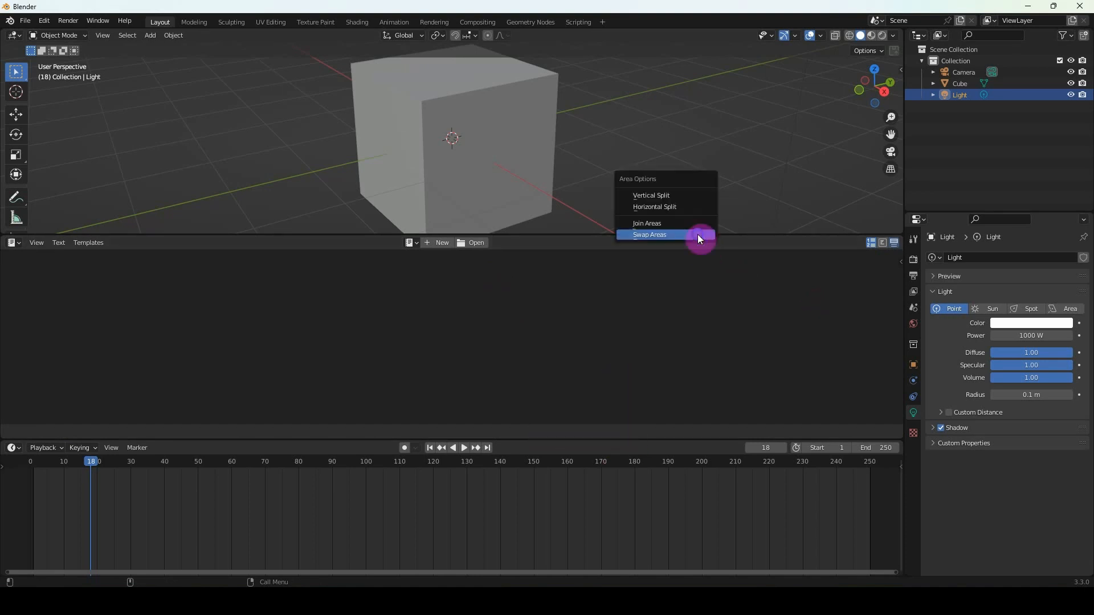
{"action": "left_click", "coordinate": [699, 235]}
{"action": "left_click", "coordinate": [669, 313]}
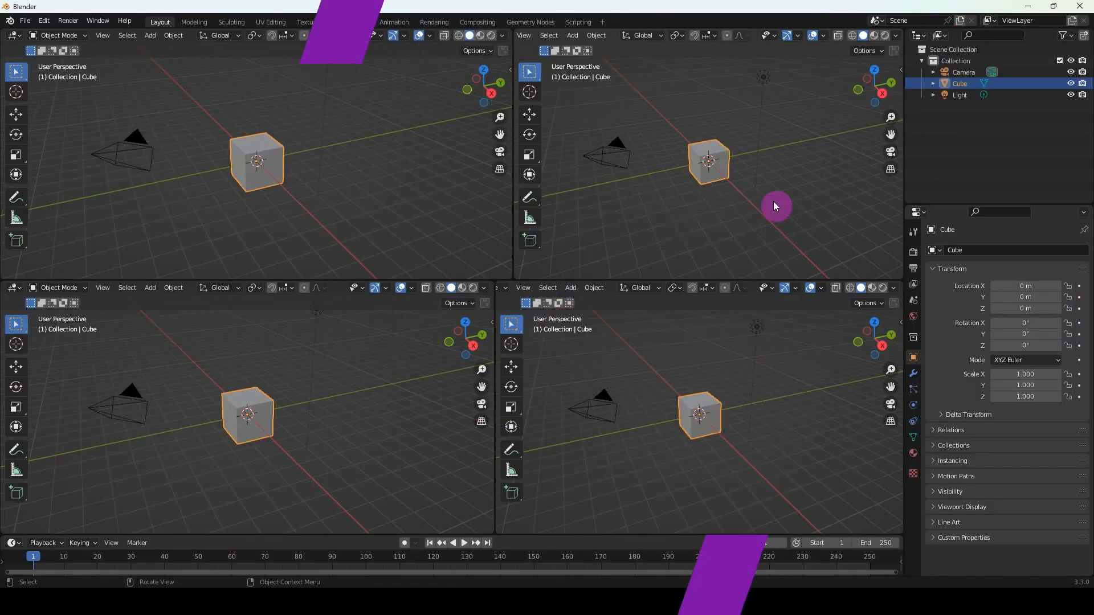
Add a new workspace based on the General Layout preset
{"action": "right_click", "coordinate": [686, 279]}
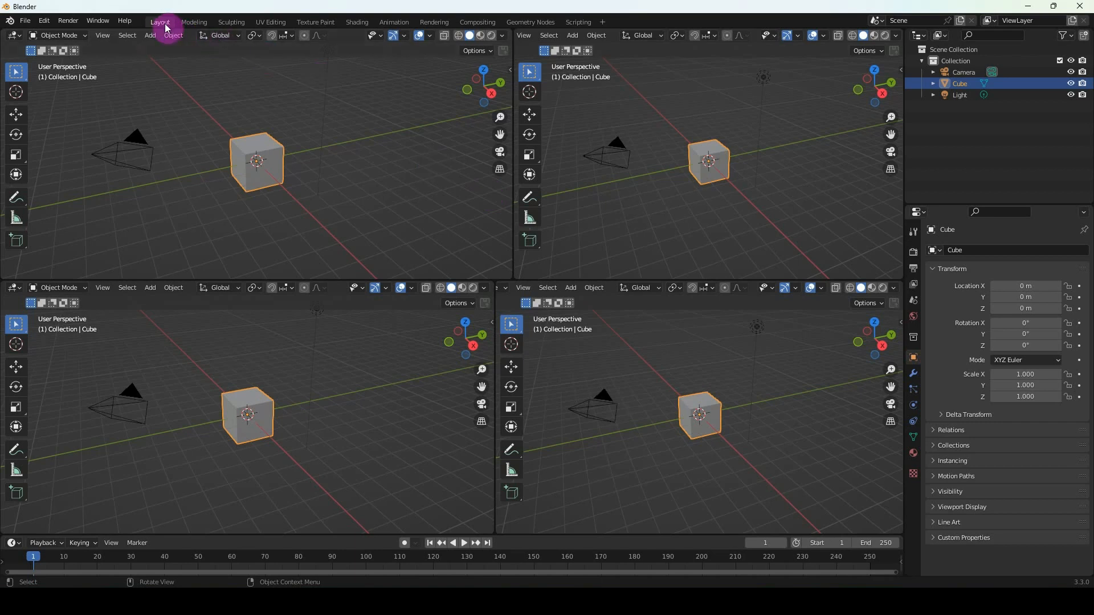
{"action": "left_click", "coordinate": [602, 26]}
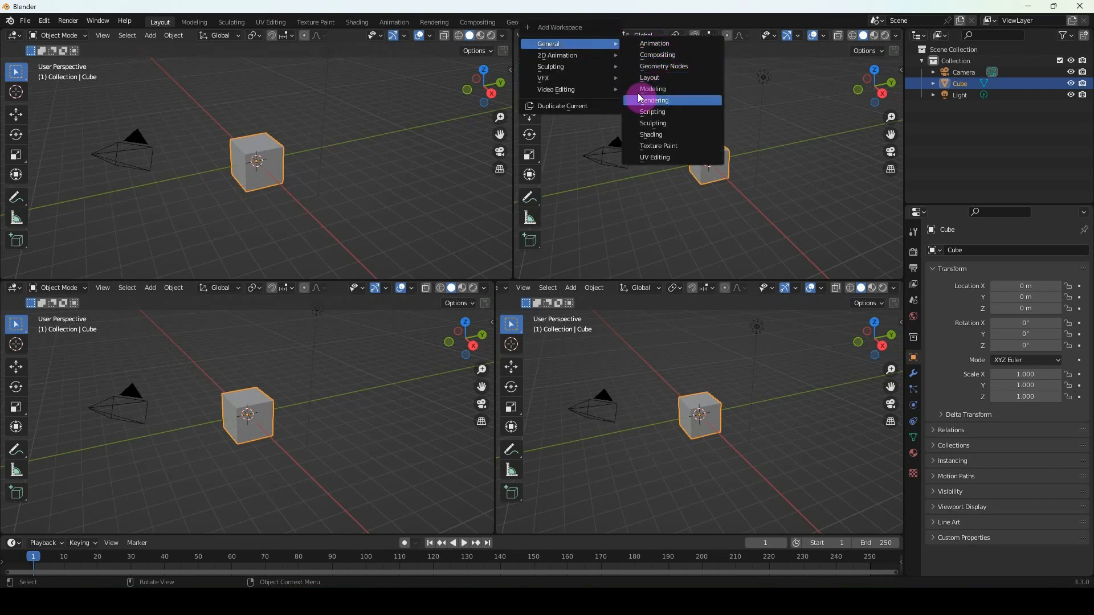
{"action": "left_click", "coordinate": [654, 101]}
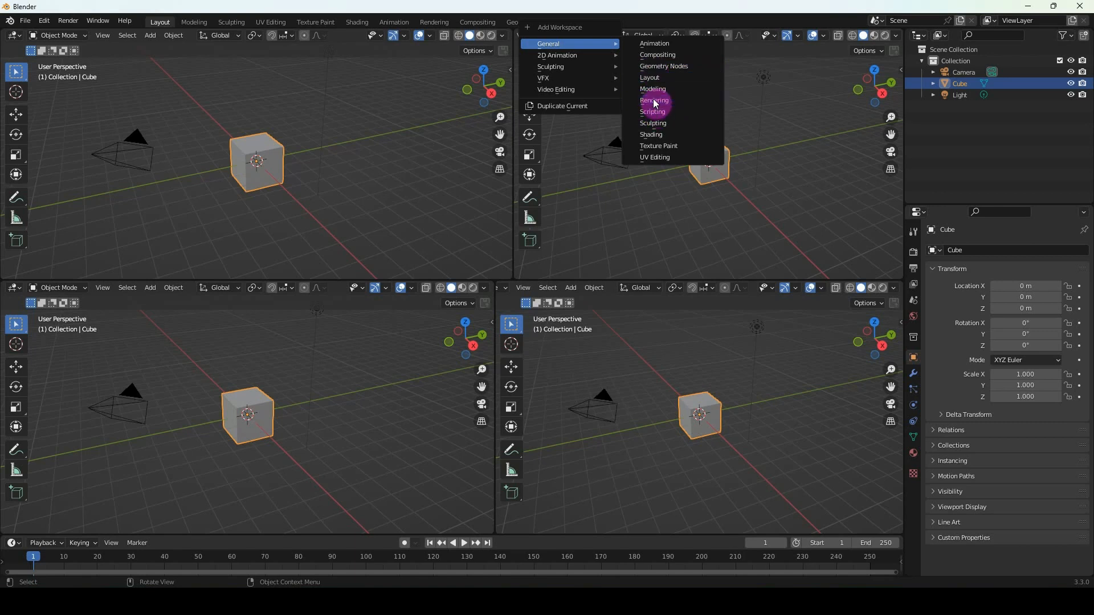
{"action": "left_click", "coordinate": [671, 78]}
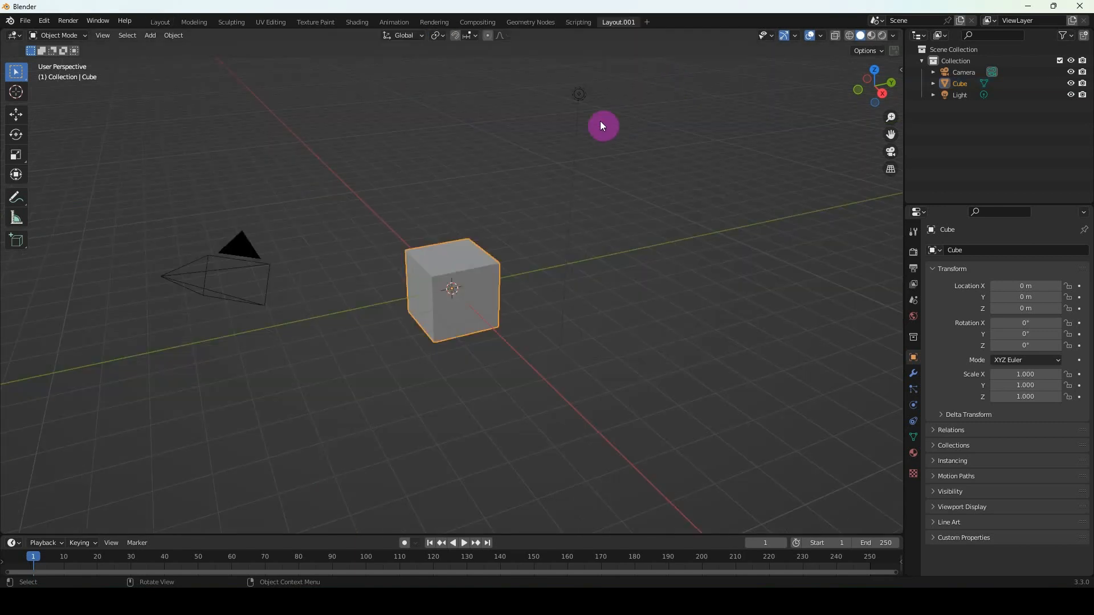
Delete the original Layout workspace that holds the four split 3D Viewports
{"action": "left_click", "coordinate": [162, 23]}
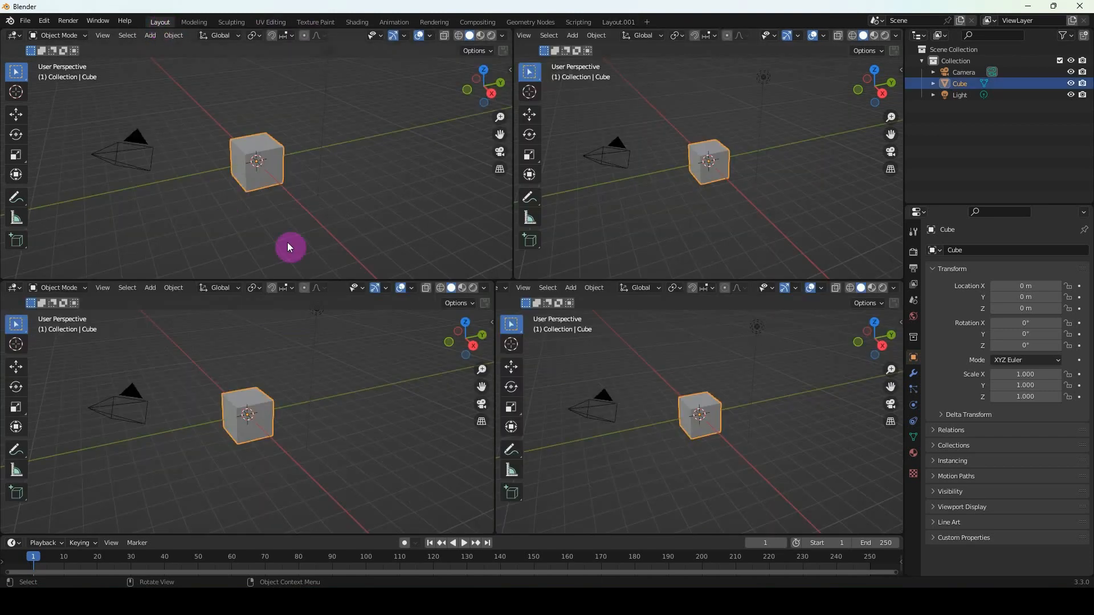
{"action": "right_click", "coordinate": [159, 23]}
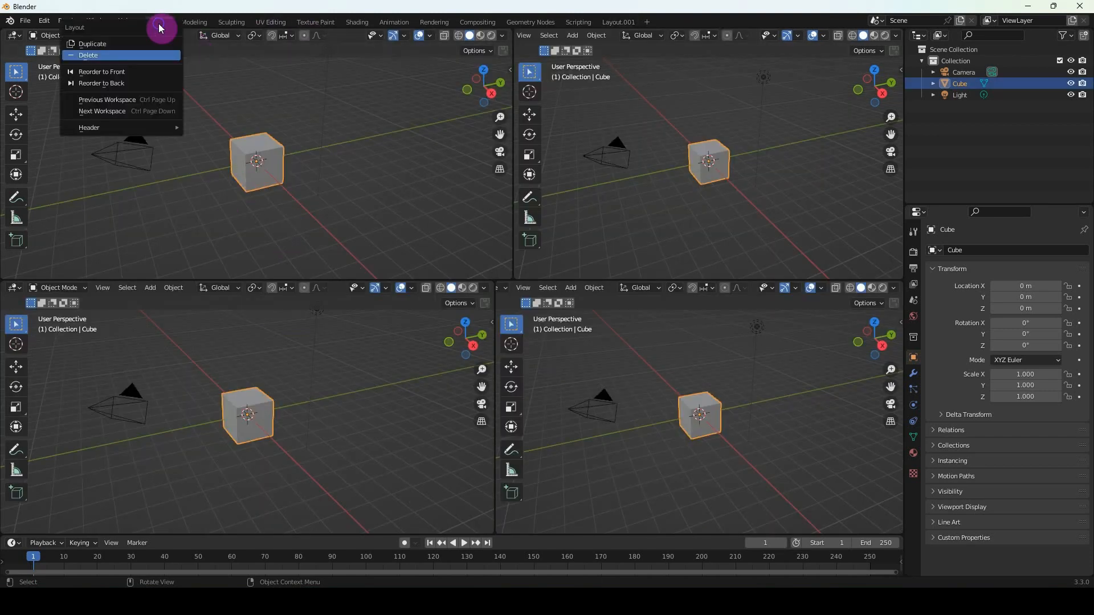
{"action": "left_click", "coordinate": [97, 55]}
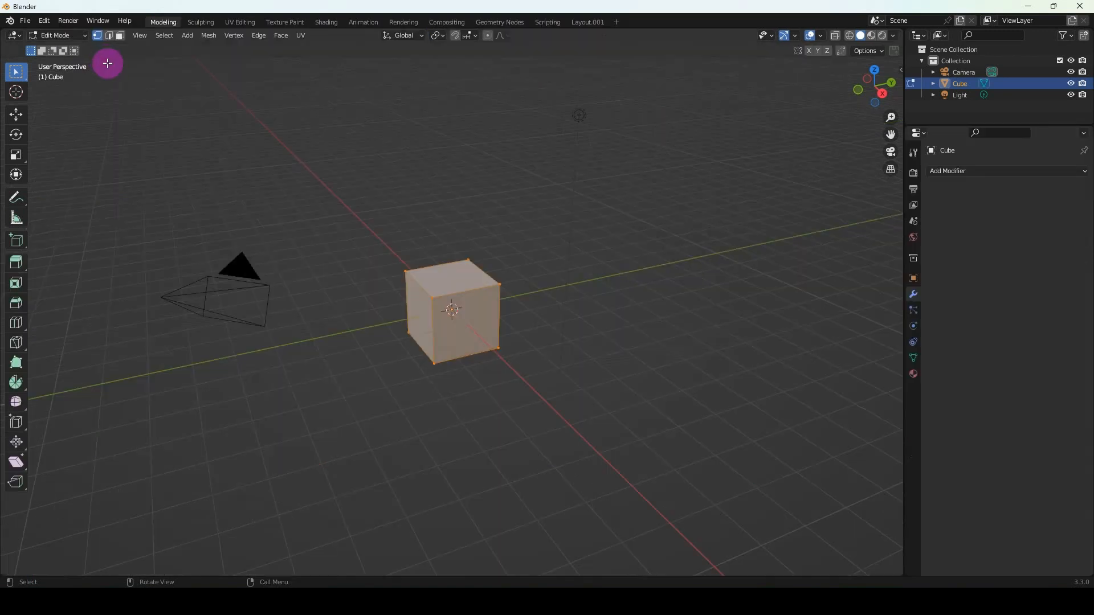
Move the Layout.001 workspace to the front of the workspace order
{"action": "left_click", "coordinate": [590, 23]}
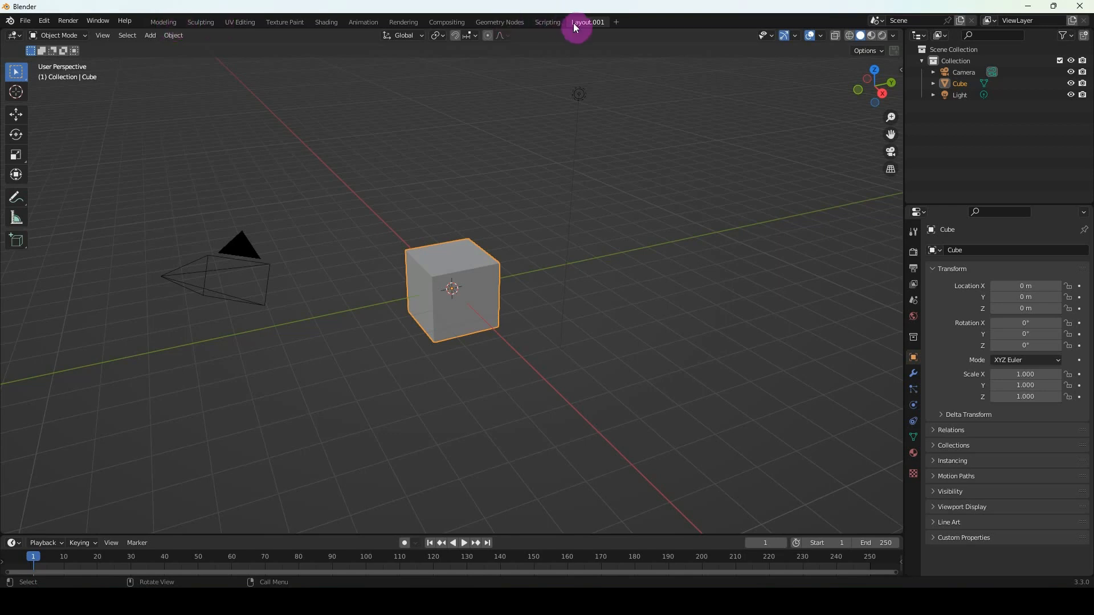
{"action": "right_click", "coordinate": [578, 25]}
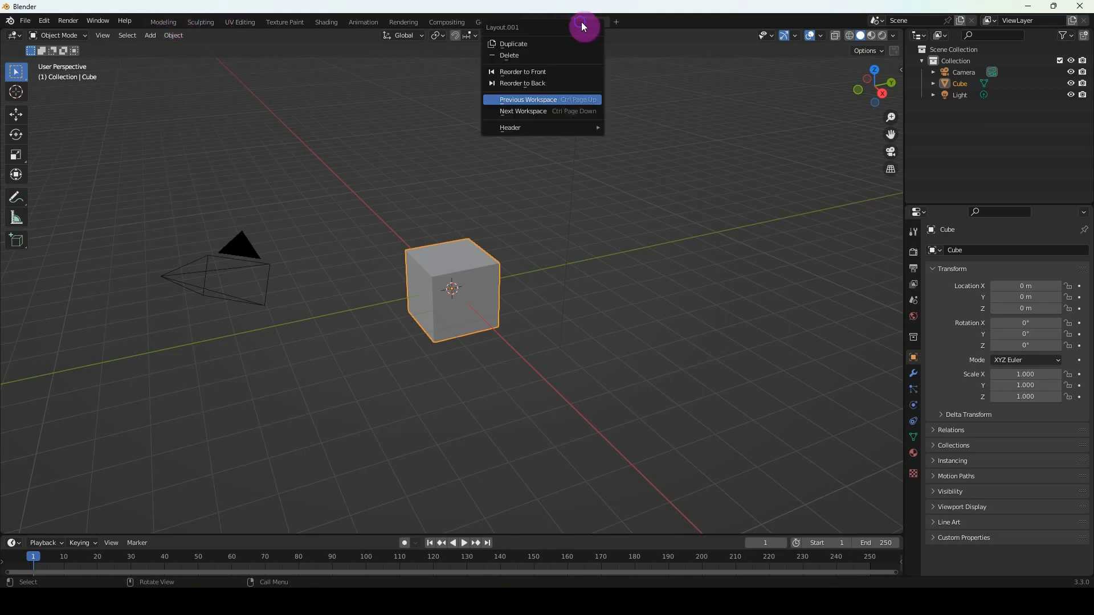
{"action": "left_click", "coordinate": [534, 72]}
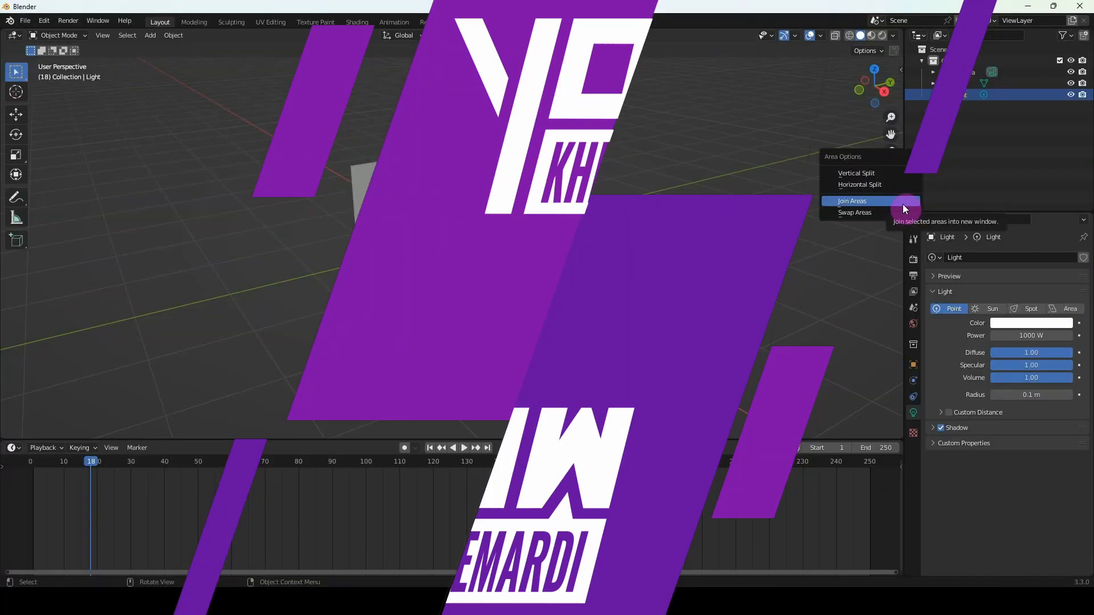
Close the area options and lower the boundary between the 3D Viewport and the Timeline slightly
{"action": "left_click", "coordinate": [790, 261]}
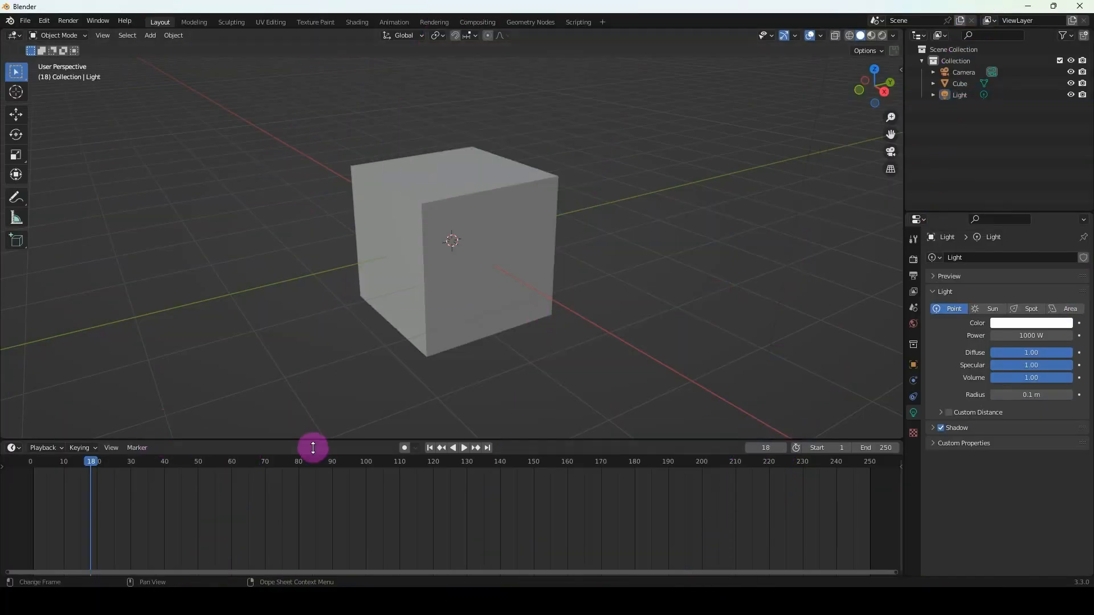
{"action": "left_click_drag", "start_coordinate": [312, 445], "coordinate": [310, 463]}
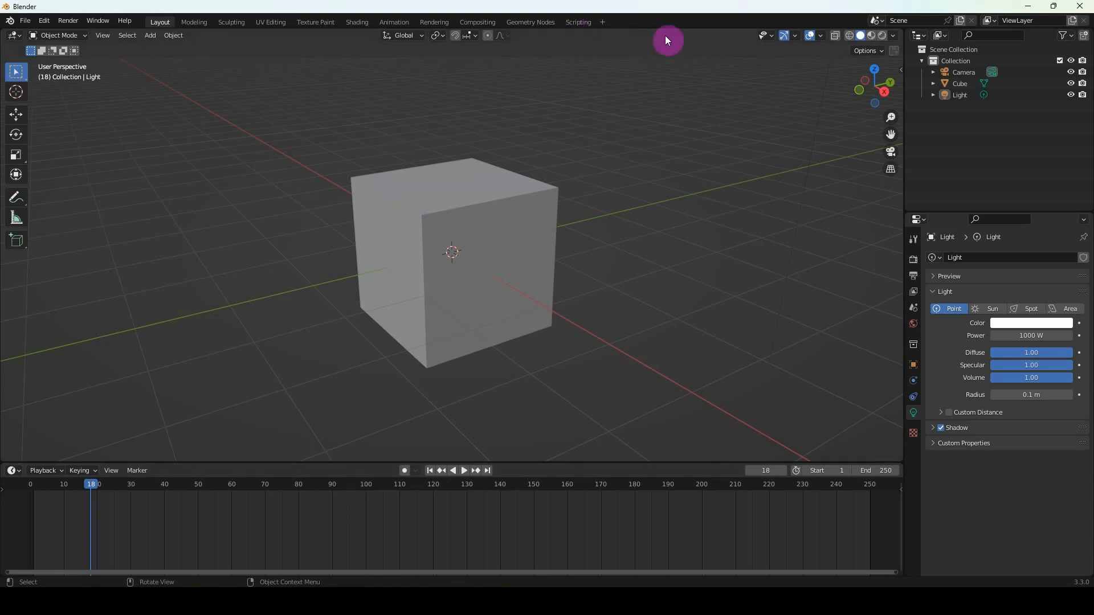
Flip the 3D Viewport's header to the bottom of its area and back to the top
{"action": "right_click", "coordinate": [635, 41]}
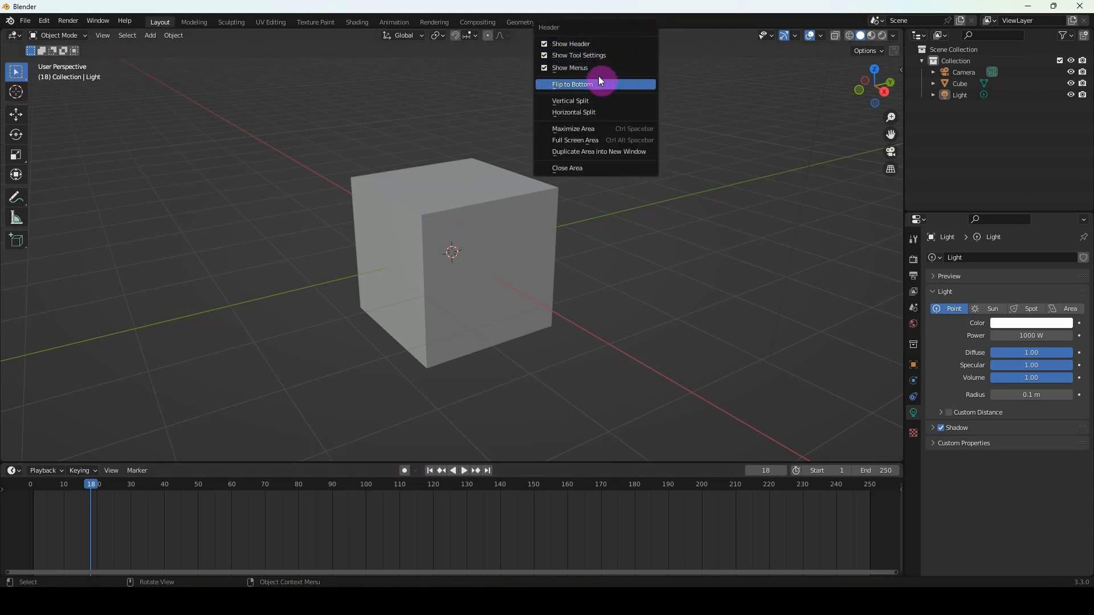
{"action": "left_click", "coordinate": [581, 86]}
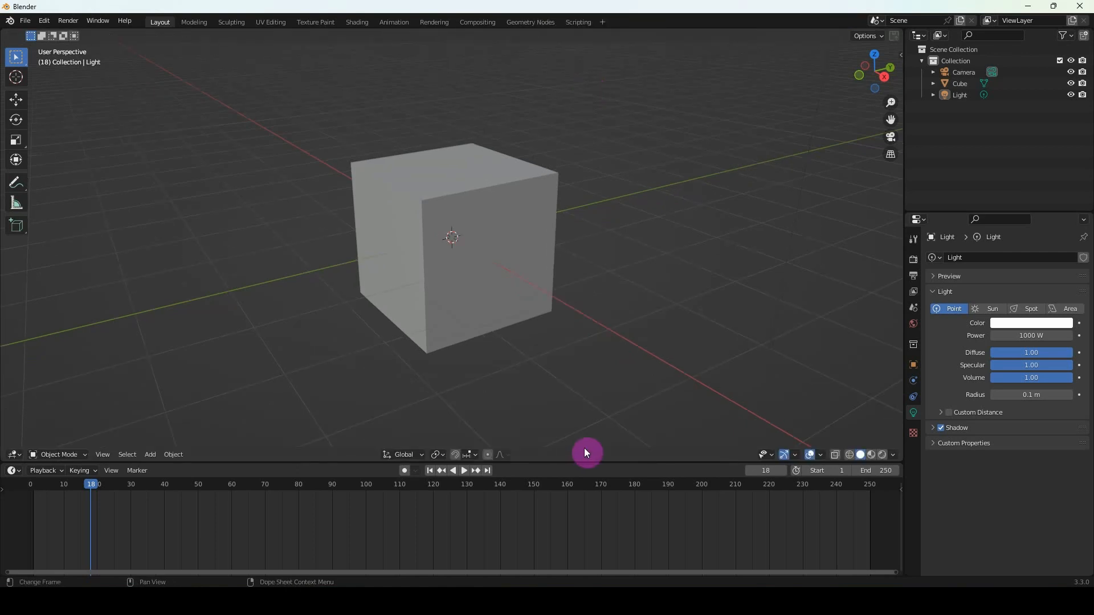
{"action": "left_click_drag", "start_coordinate": [585, 463], "coordinate": [586, 469]}
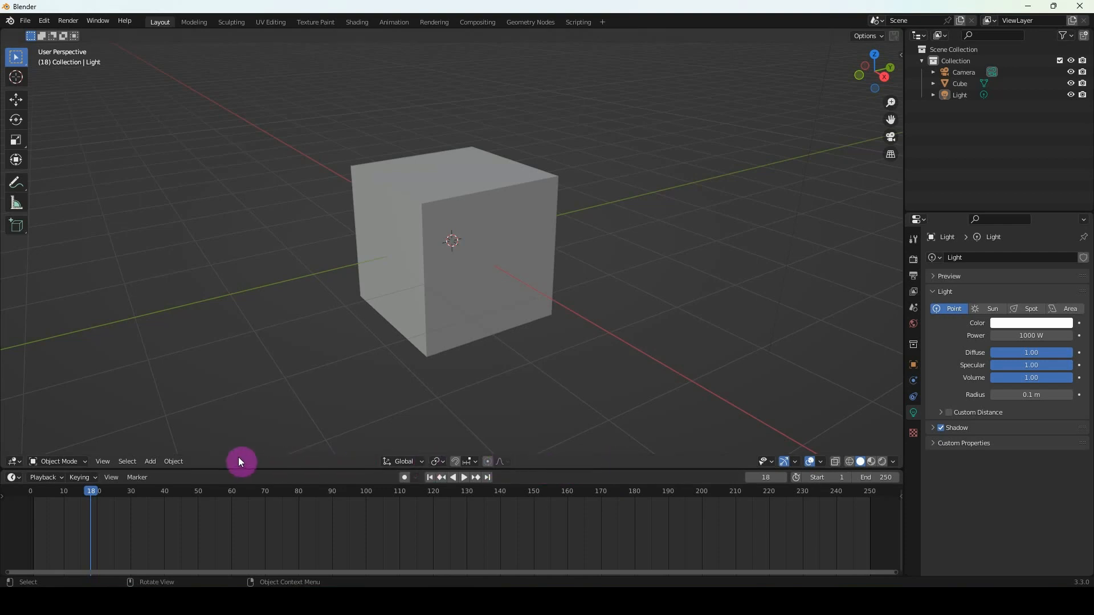
{"action": "right_click", "coordinate": [286, 463]}
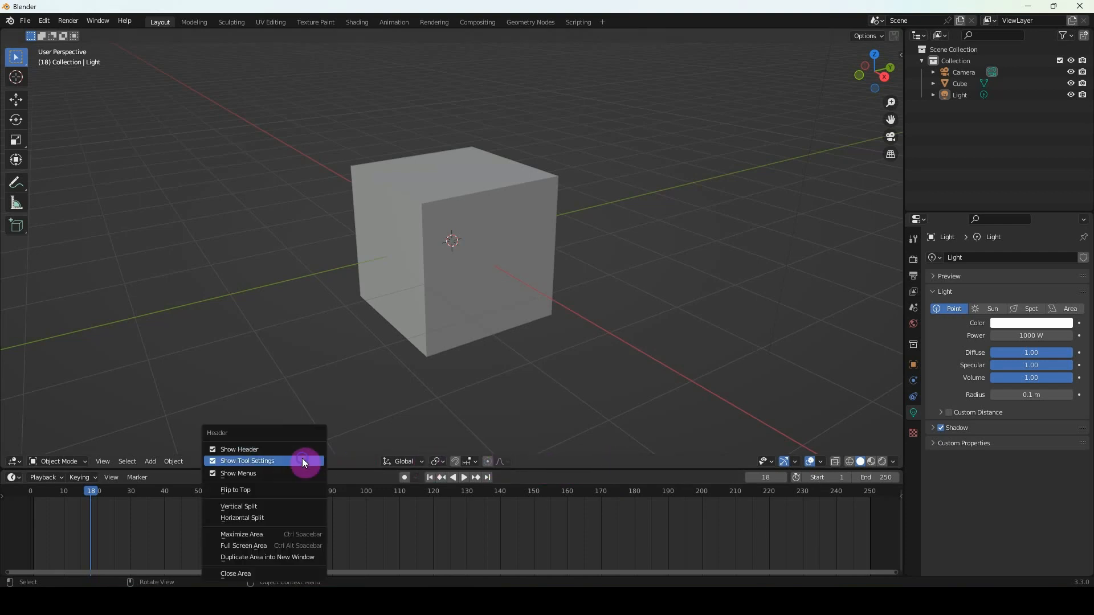
{"action": "left_click", "coordinate": [263, 491]}
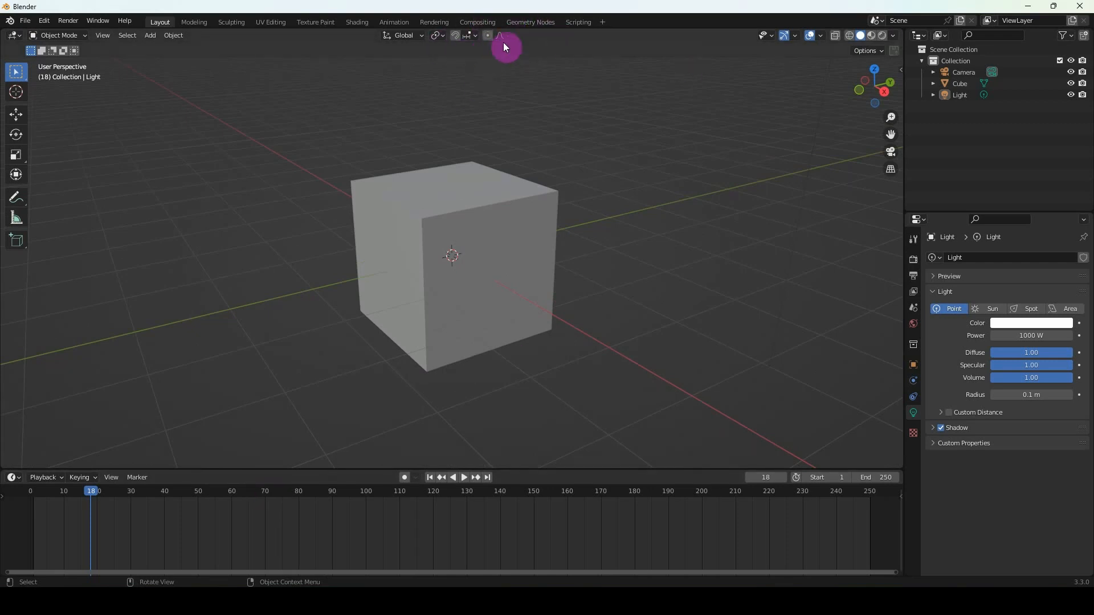
Flip the Timeline's header to the bottom of its area and back to the top
{"action": "right_click", "coordinate": [354, 478]}
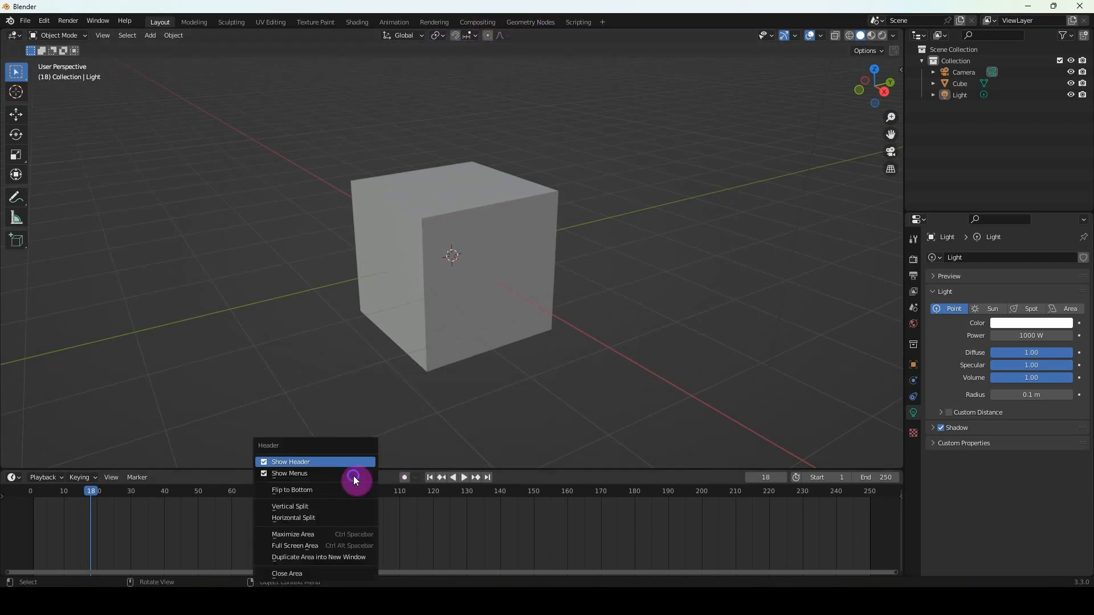
{"action": "left_click", "coordinate": [316, 491]}
{"action": "right_click", "coordinate": [244, 566]}
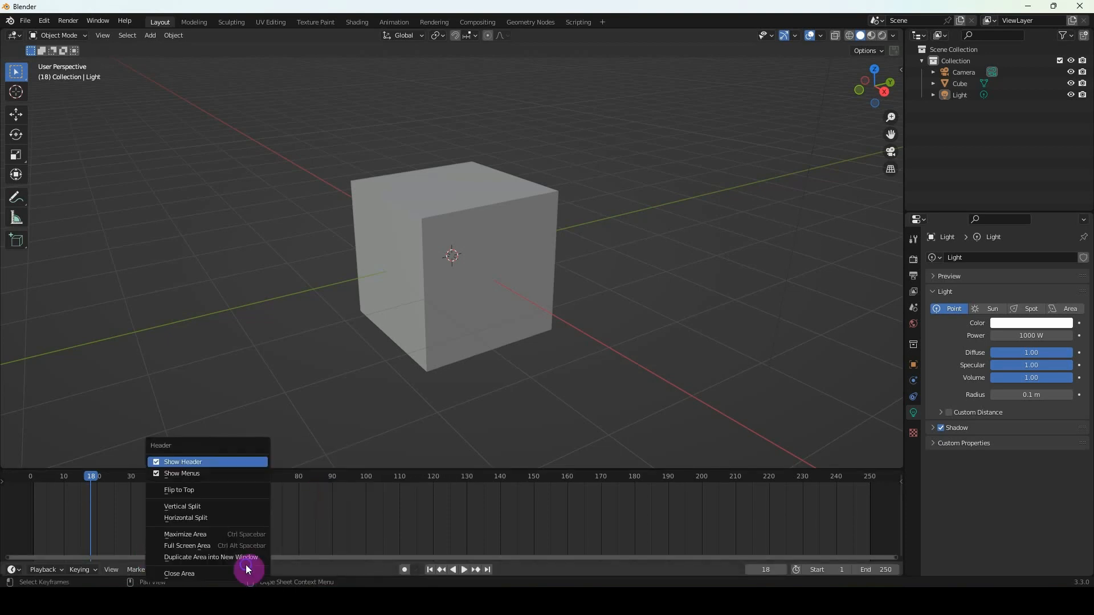
{"action": "left_click", "coordinate": [190, 490]}
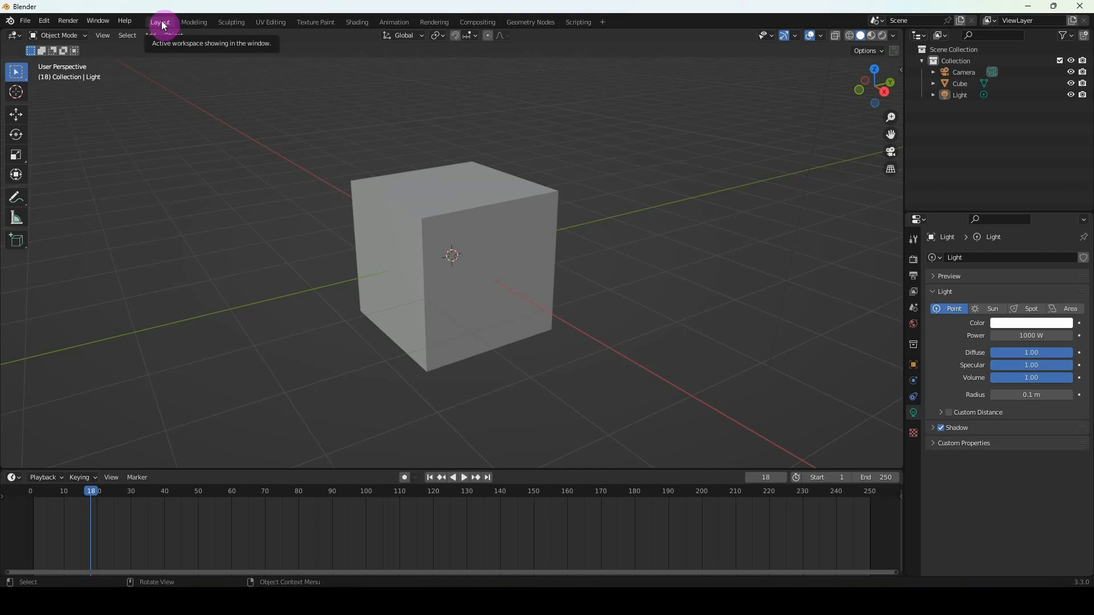
Look through the Modeling, Sculpting, UV Editing, Texture Paint and Shading workspaces in turn
{"action": "left_click", "coordinate": [194, 22]}
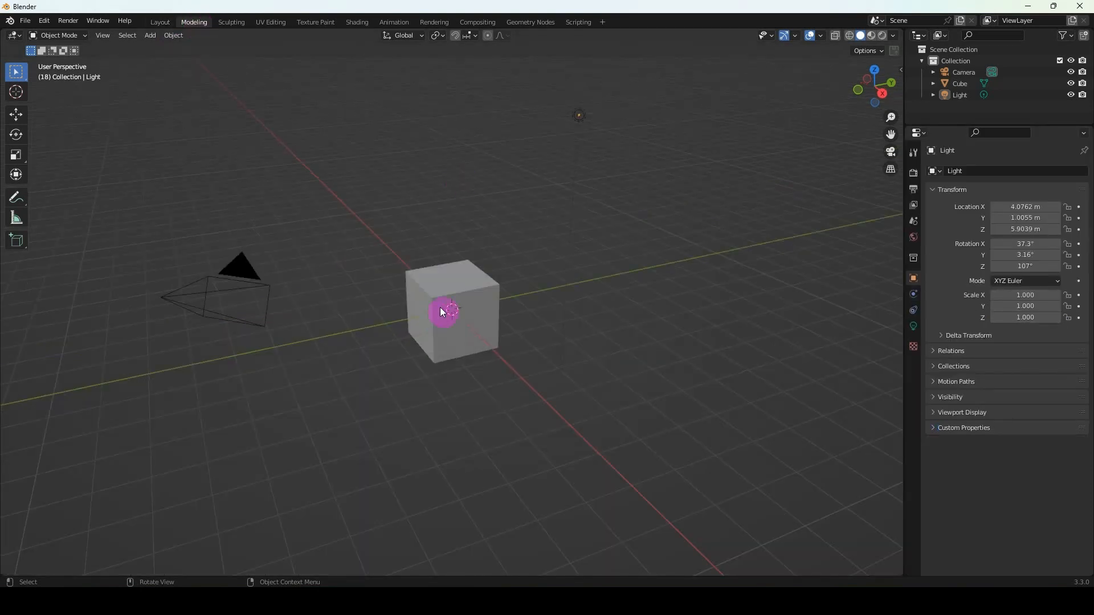
{"action": "left_click", "coordinate": [229, 23]}
{"action": "left_click", "coordinate": [269, 21]}
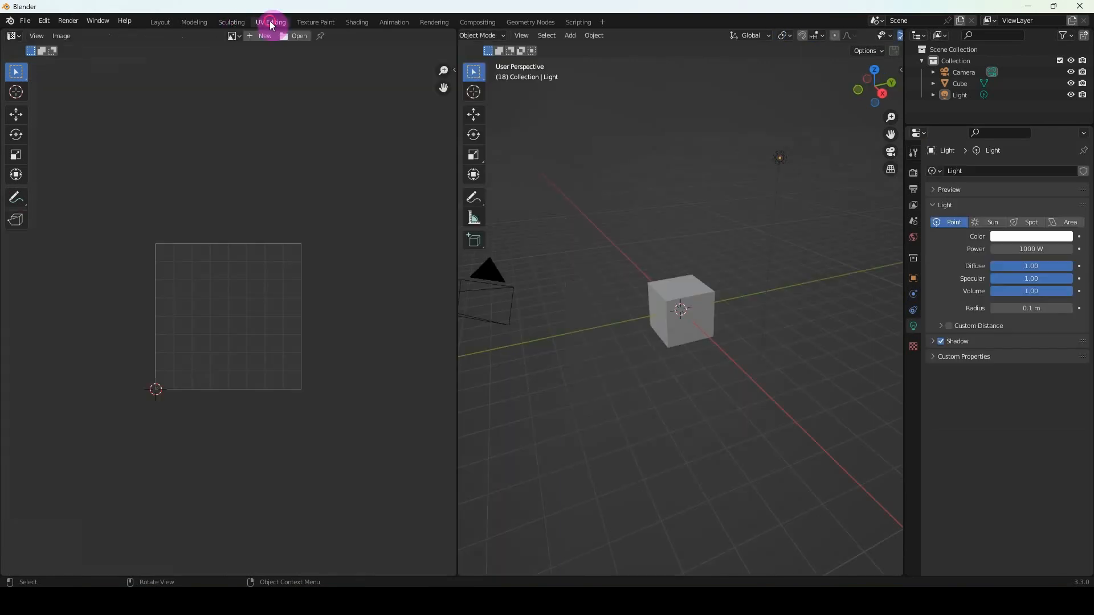
{"action": "left_click", "coordinate": [309, 22]}
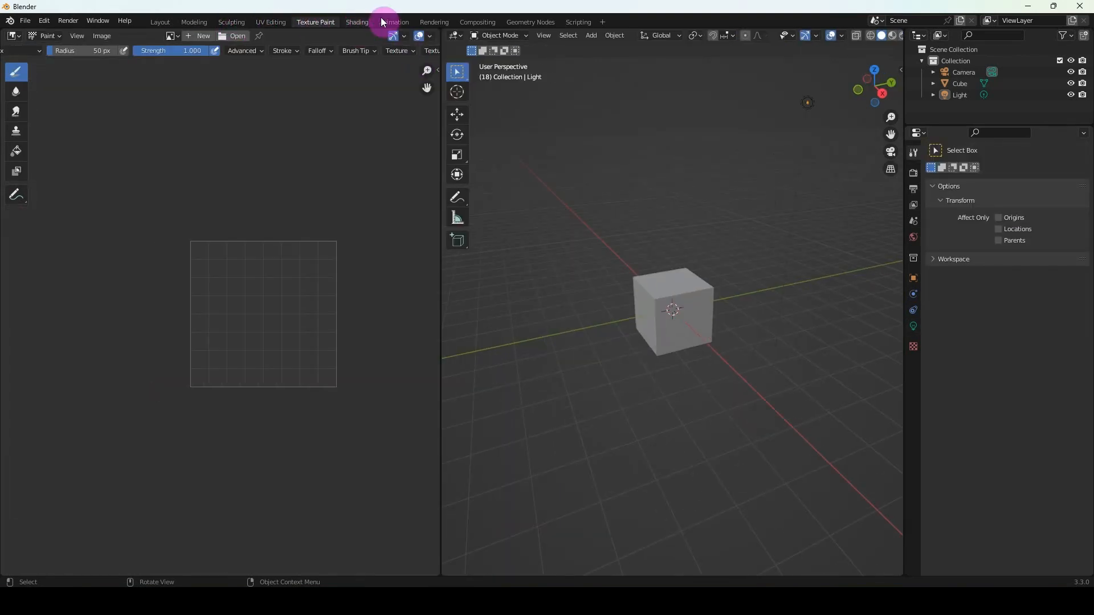
{"action": "left_click", "coordinate": [357, 22]}
Revisit the Sculpting and Shading workspaces and return to the Layout workspace
{"action": "left_click", "coordinate": [231, 22]}
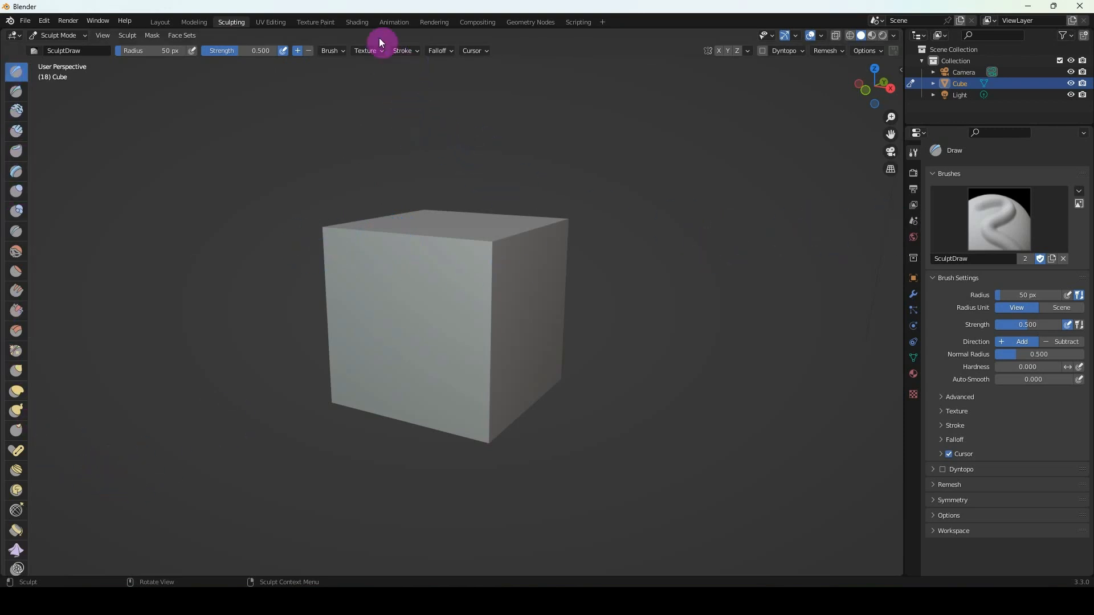
{"action": "left_click", "coordinate": [365, 26]}
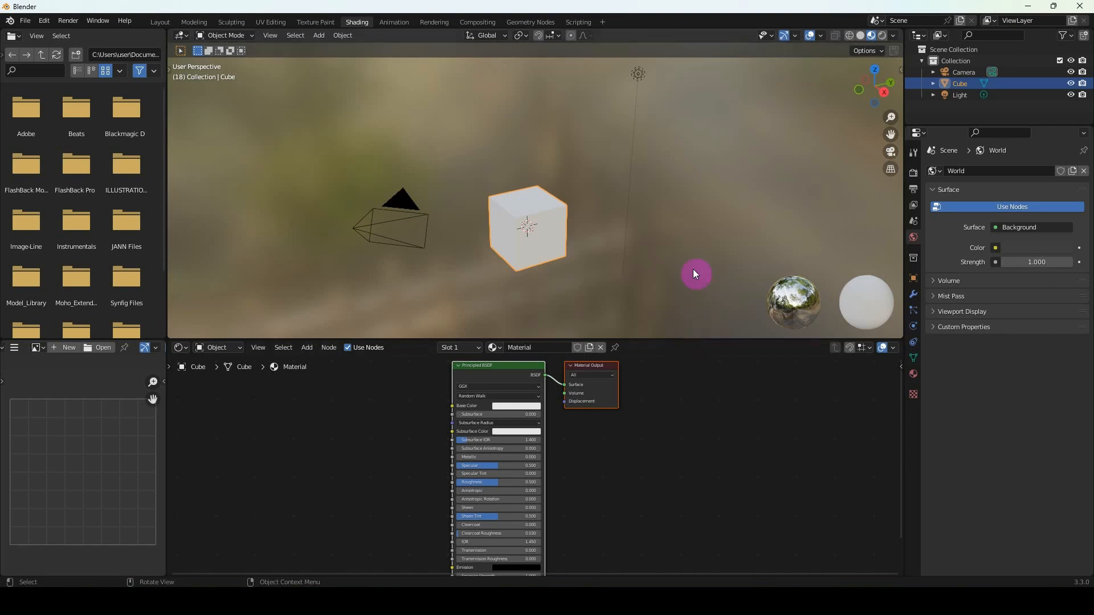
{"action": "left_click", "coordinate": [161, 23]}
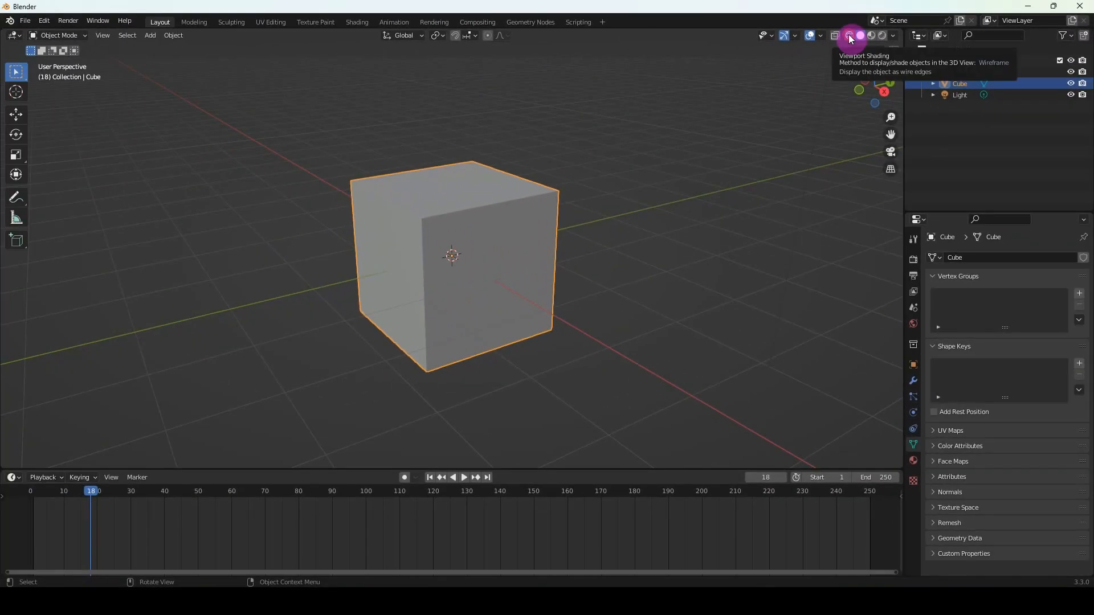
Switch the viewport shading to Wireframe and back to Solid
{"action": "left_click", "coordinate": [453, 69]}
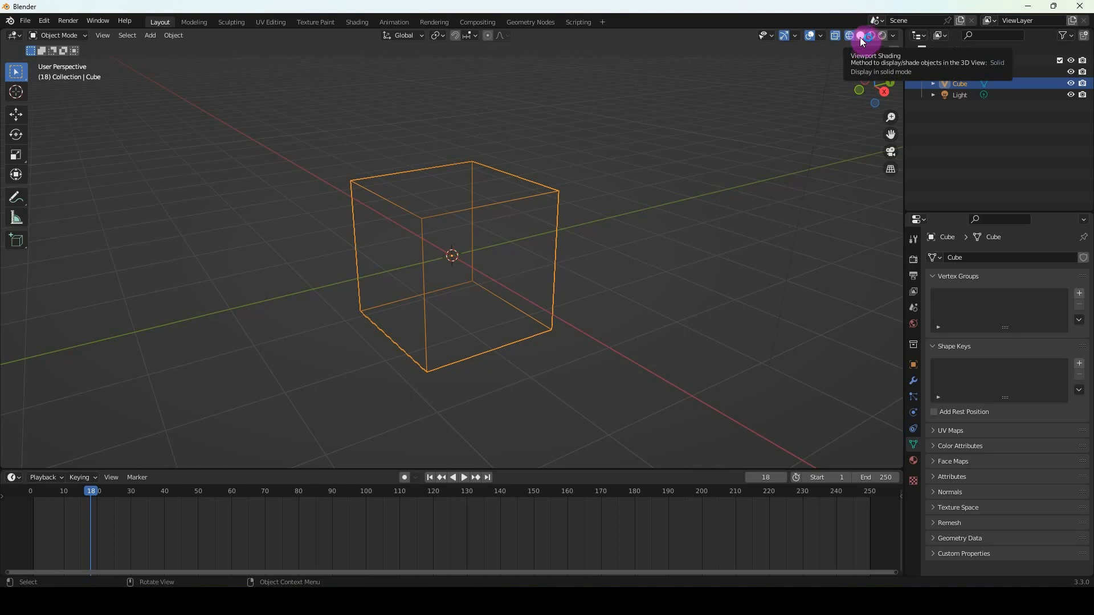
{"action": "left_click", "coordinate": [860, 36]}
{"action": "middle_click_drag", "start_coordinate": [534, 217], "coordinate": [340, 207]}
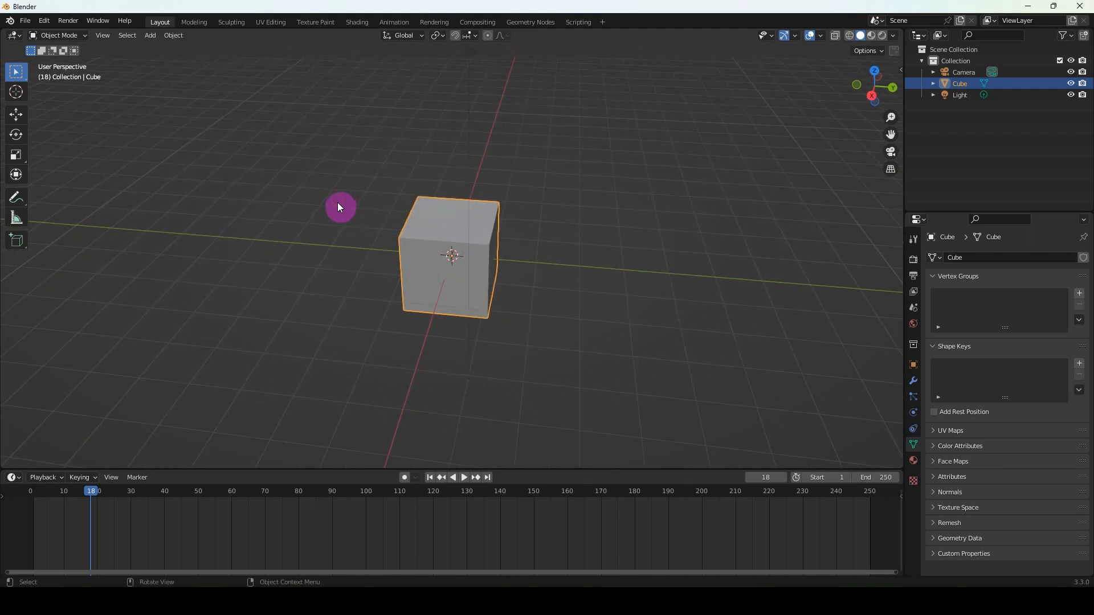
Switch the viewport shading to Material Preview and select the light above the cube
{"action": "left_click", "coordinate": [869, 33]}
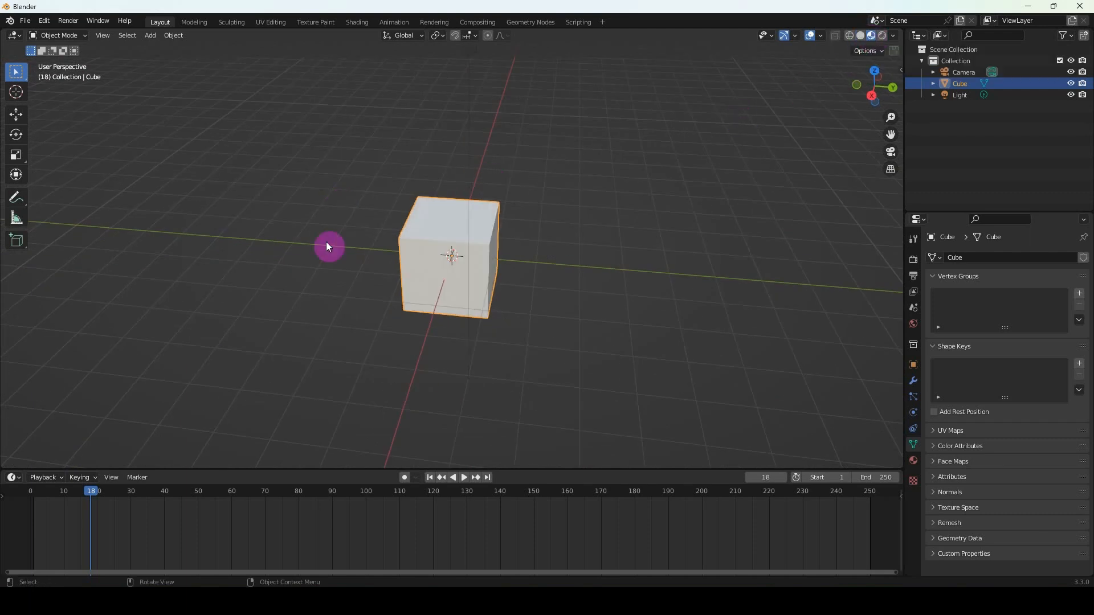
{"action": "middle_click_drag", "start_coordinate": [480, 248], "coordinate": [553, 227]}
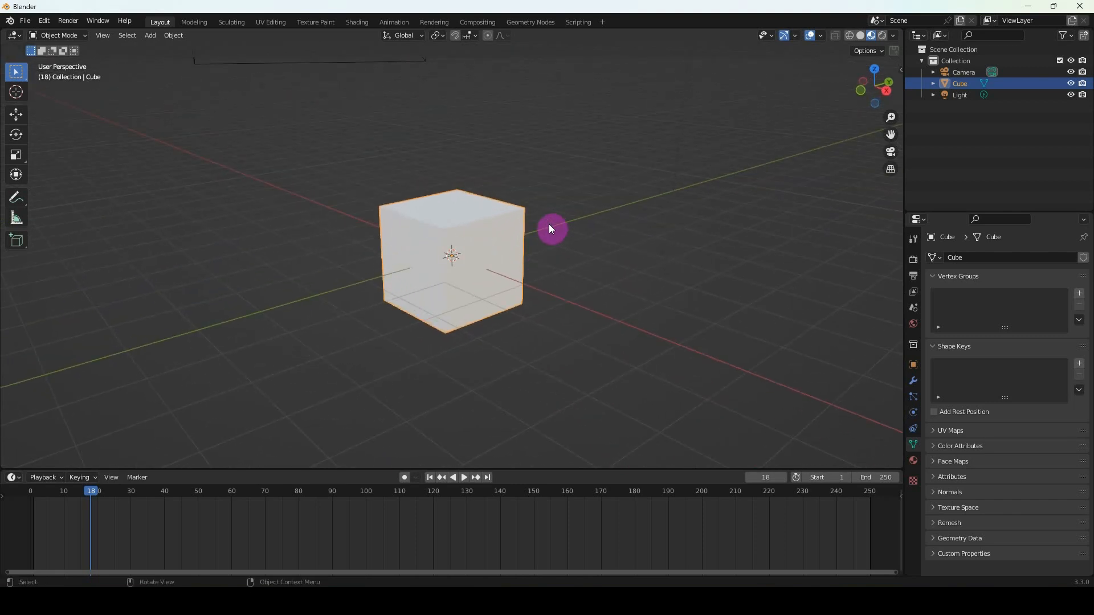
{"action": "middle_click_drag", "start_coordinate": [484, 246], "coordinate": [446, 212]}
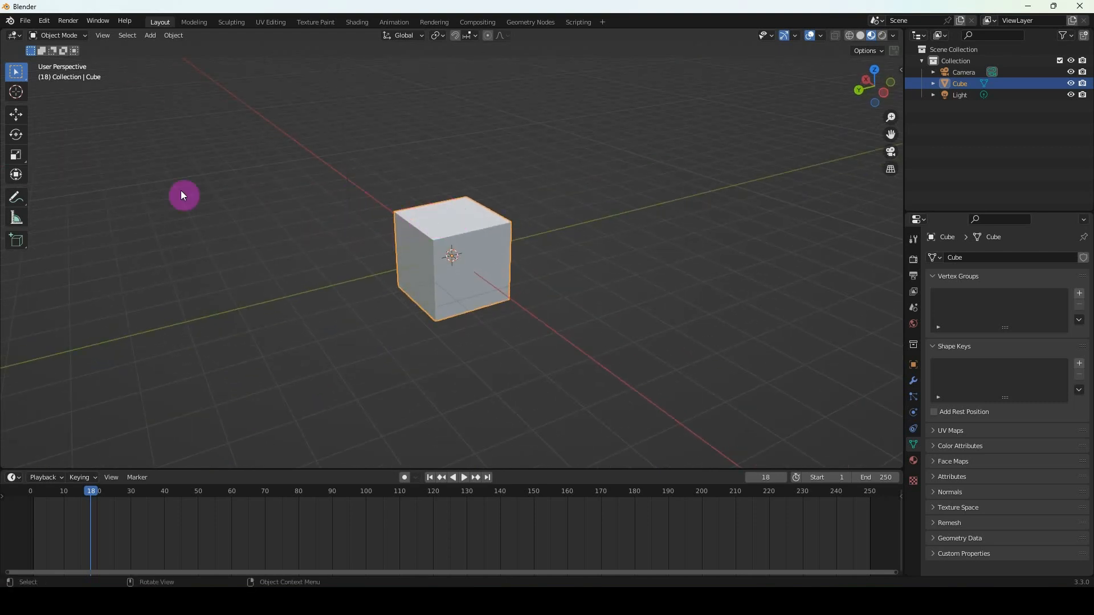
{"action": "middle_click_drag", "start_coordinate": [522, 190], "coordinate": [500, 291]}
{"action": "left_click", "coordinate": [631, 145]}
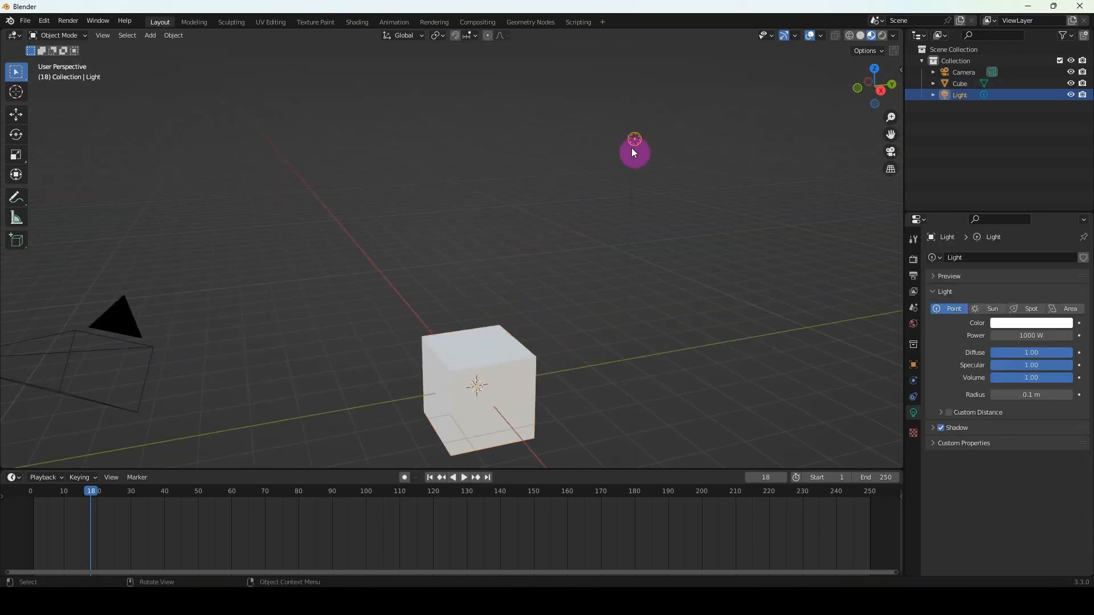
{"action": "middle_click_drag", "start_coordinate": [631, 149], "coordinate": [610, 358]}
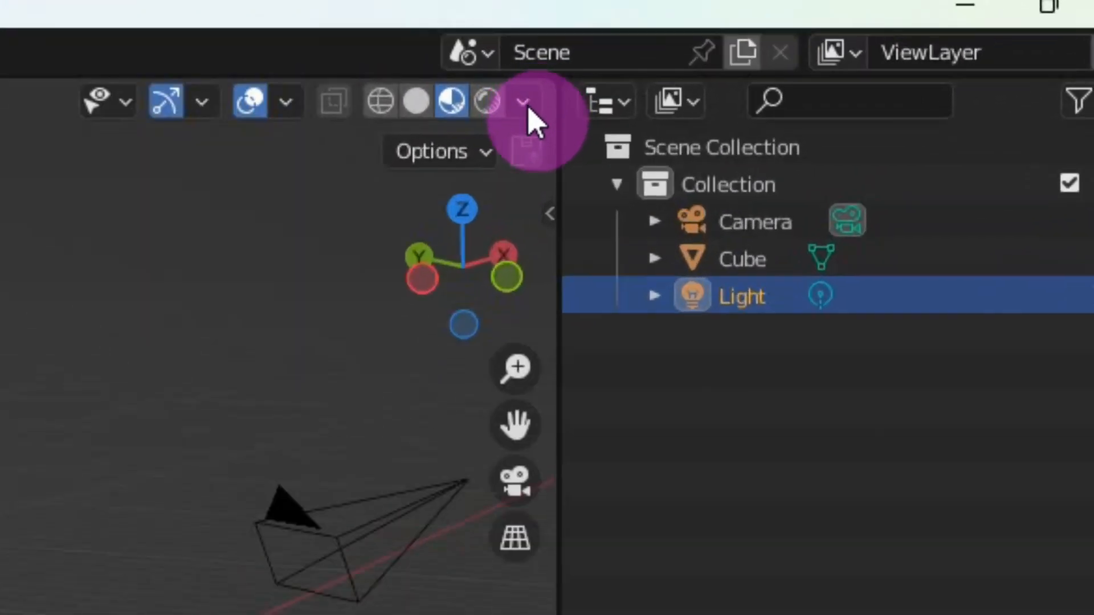
In the Material Preview lighting options, set the environment rotation to 15.9° and the strength to 0.692
{"action": "left_click", "coordinate": [524, 105]}
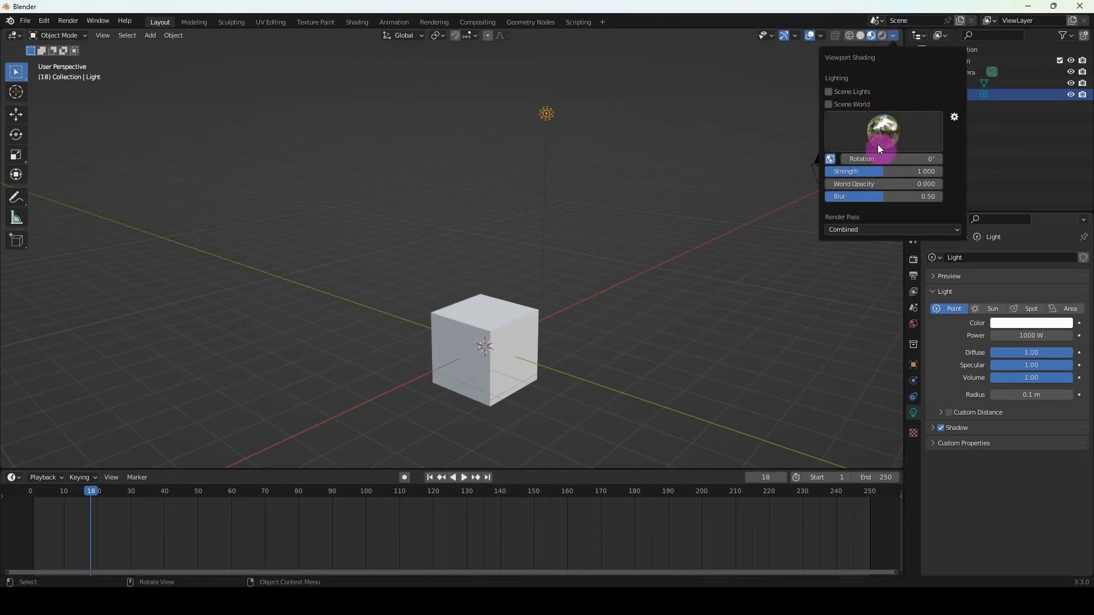
{"action": "left_click", "coordinate": [892, 38]}
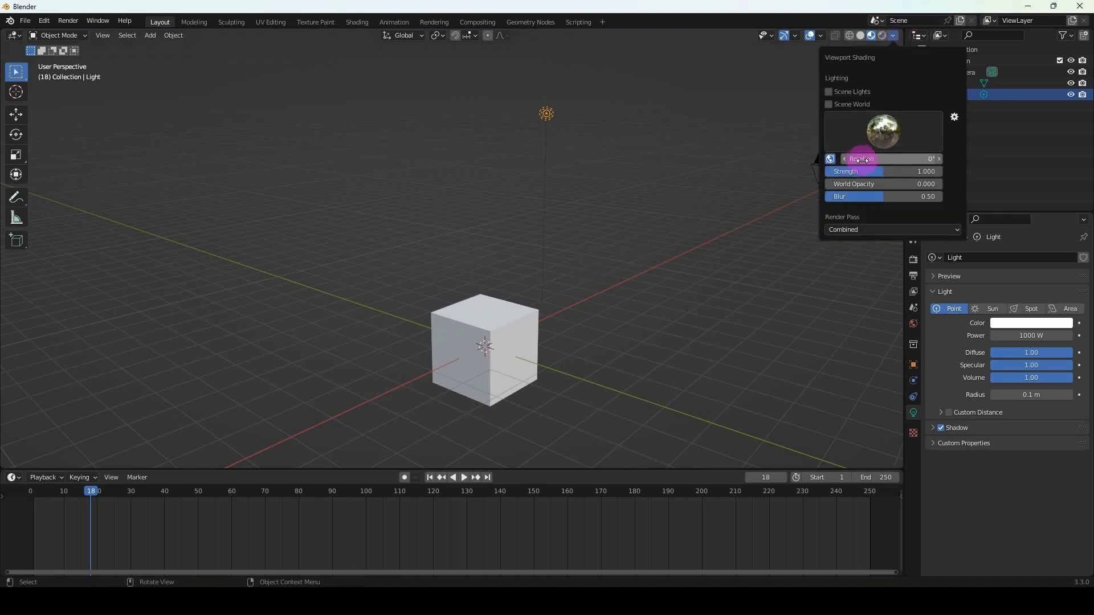
{"action": "mouse_move", "coordinate": [862, 160]}
{"action": "left_mouse_down"}
{"action": "mouse_move", "coordinate": [878, 160]}
{"action": "mouse_move", "coordinate": [859, 162]}
{"action": "left_mouse_up"}
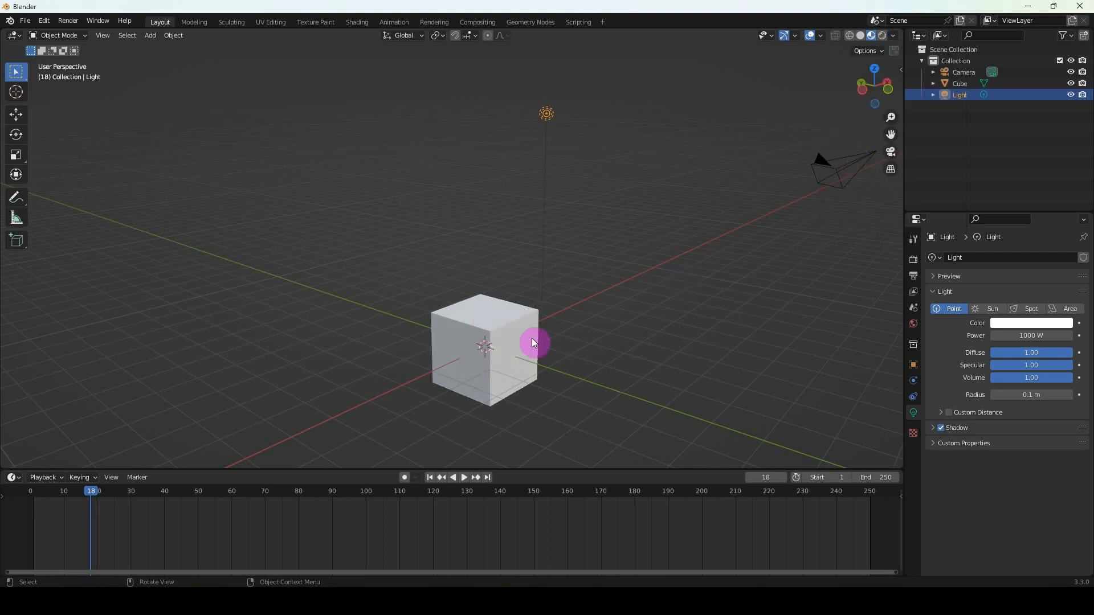
{"action": "left_click_drag", "start_coordinate": [856, 79], "coordinate": [501, 276]}
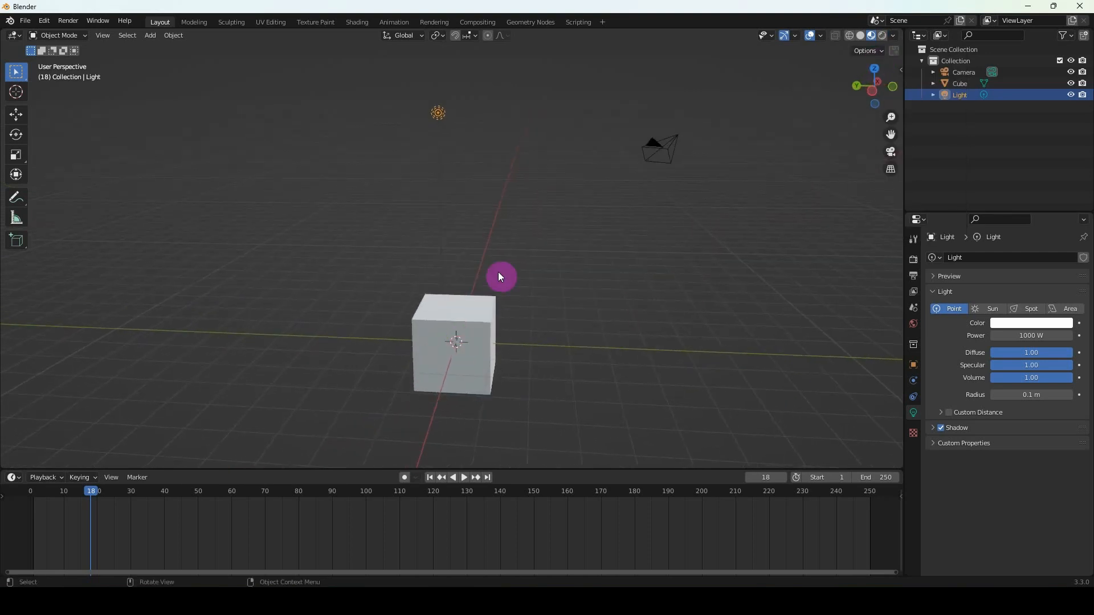
{"action": "left_click", "coordinate": [893, 36]}
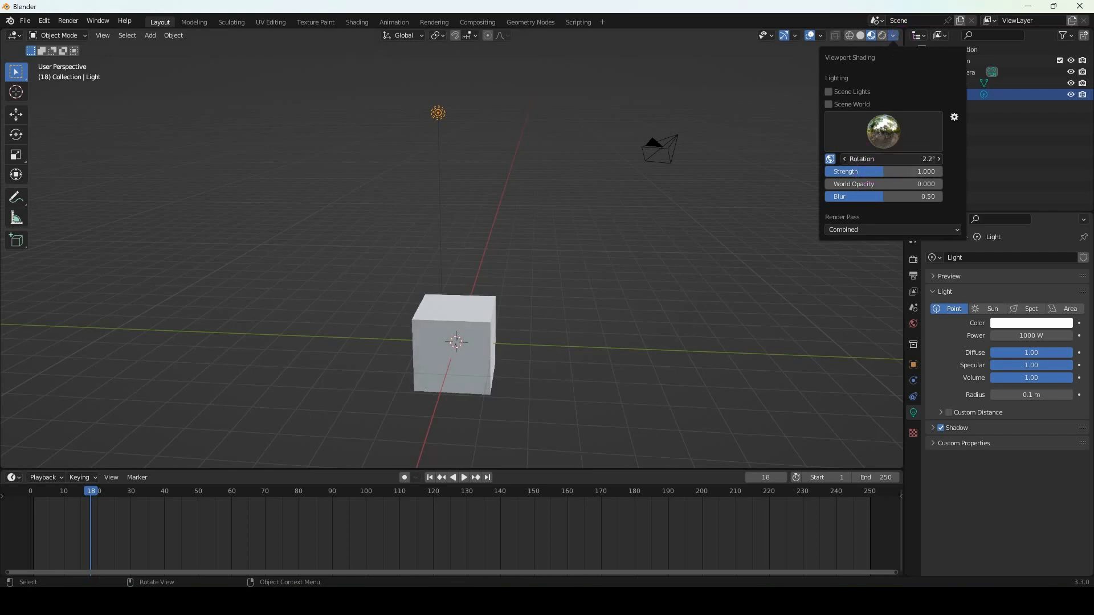
{"action": "left_click_drag", "start_coordinate": [889, 159], "coordinate": [906, 159]}
{"action": "left_click_drag", "start_coordinate": [891, 159], "coordinate": [911, 159]}
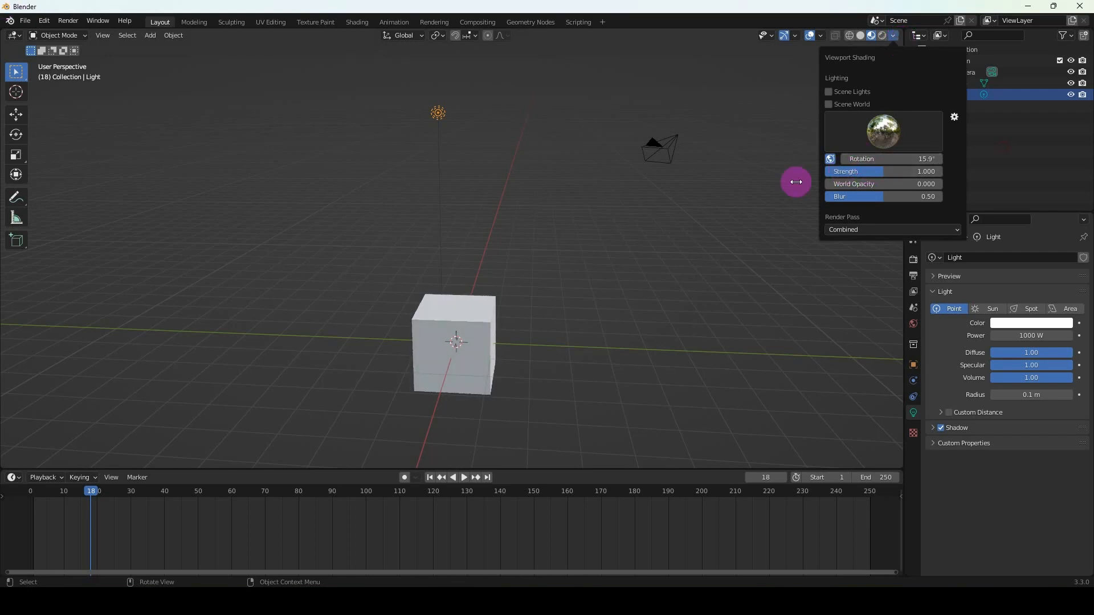
{"action": "left_click_drag", "start_coordinate": [829, 171], "coordinate": [858, 187]}
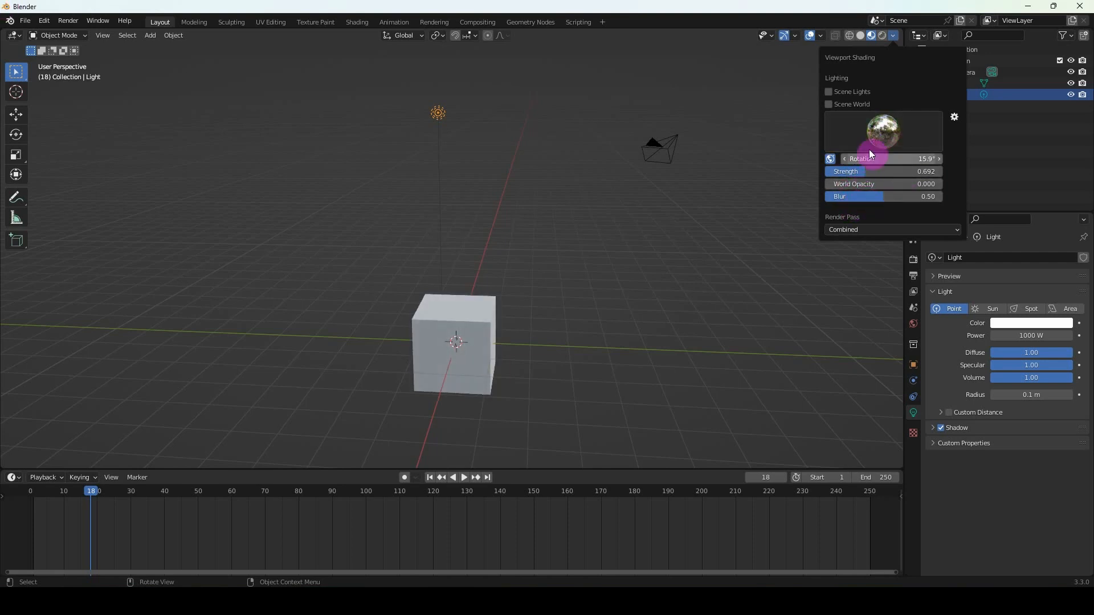
Try the first, the warm interior and the dark night environment images in turn as Material Preview lighting for the cube
{"action": "left_click", "coordinate": [883, 125]}
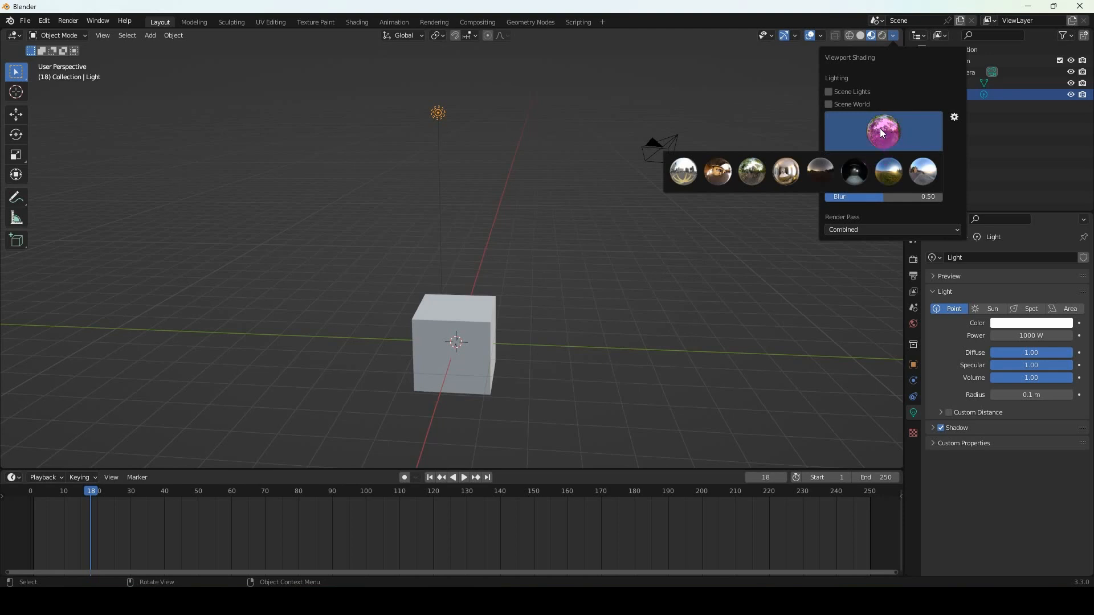
{"action": "left_click", "coordinate": [687, 175]}
{"action": "mouse_move", "coordinate": [525, 298]}
{"action": "middle_mouse_down"}
{"action": "mouse_move", "coordinate": [593, 186]}
{"action": "mouse_move", "coordinate": [893, 35]}
{"action": "middle_mouse_up"}
{"action": "left_click", "coordinate": [893, 36]}
{"action": "left_click", "coordinate": [709, 168]}
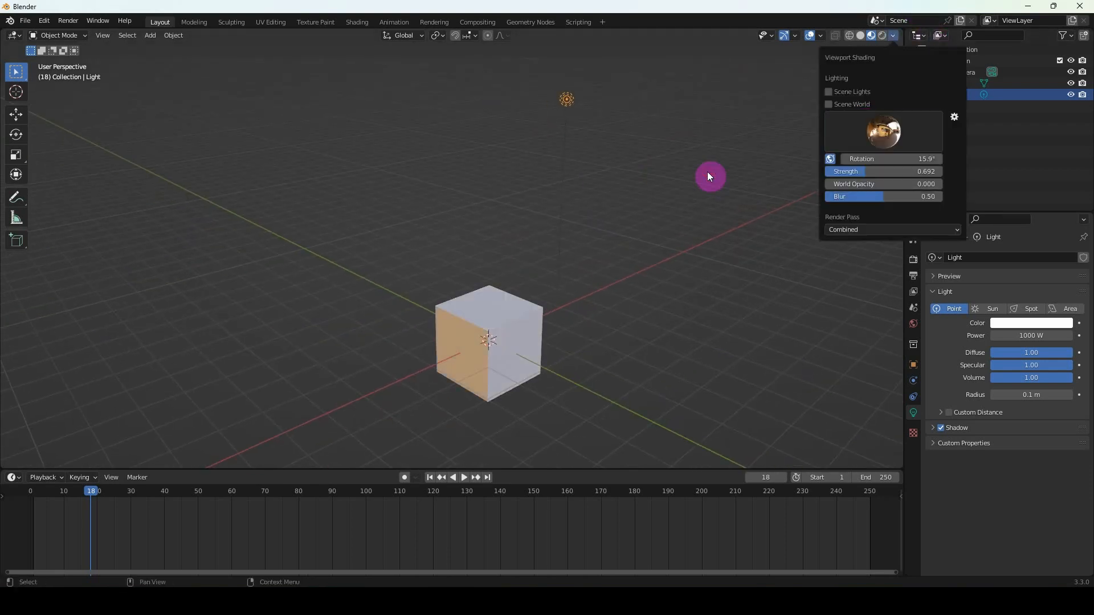
{"action": "left_click", "coordinate": [893, 35]}
{"action": "left_click", "coordinate": [855, 121]}
{"action": "left_click", "coordinate": [855, 167]}
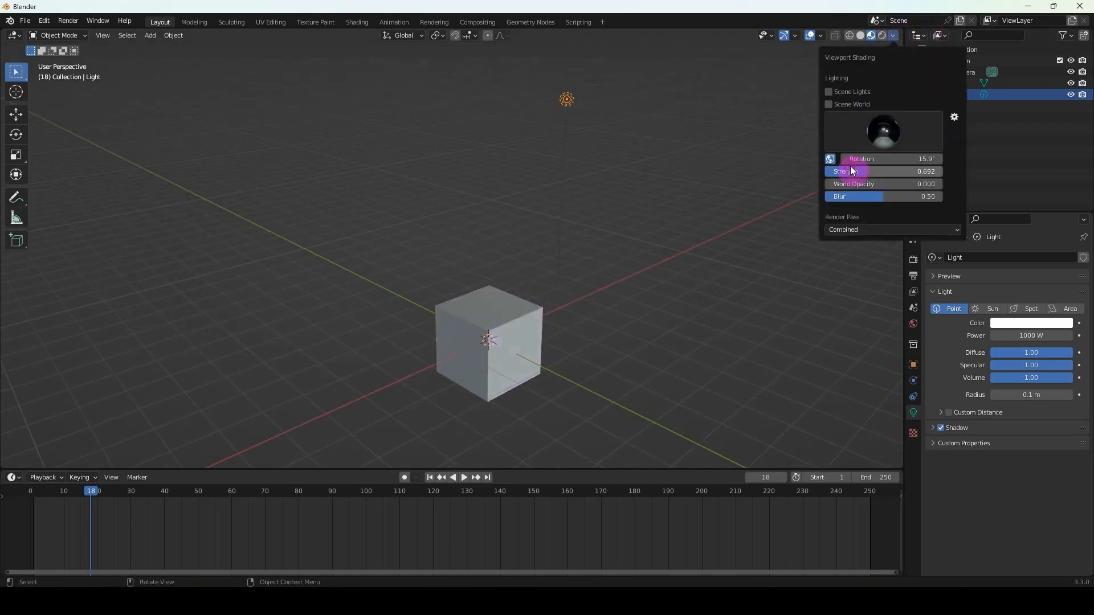
{"action": "middle_click_drag", "start_coordinate": [850, 166], "coordinate": [552, 302]}
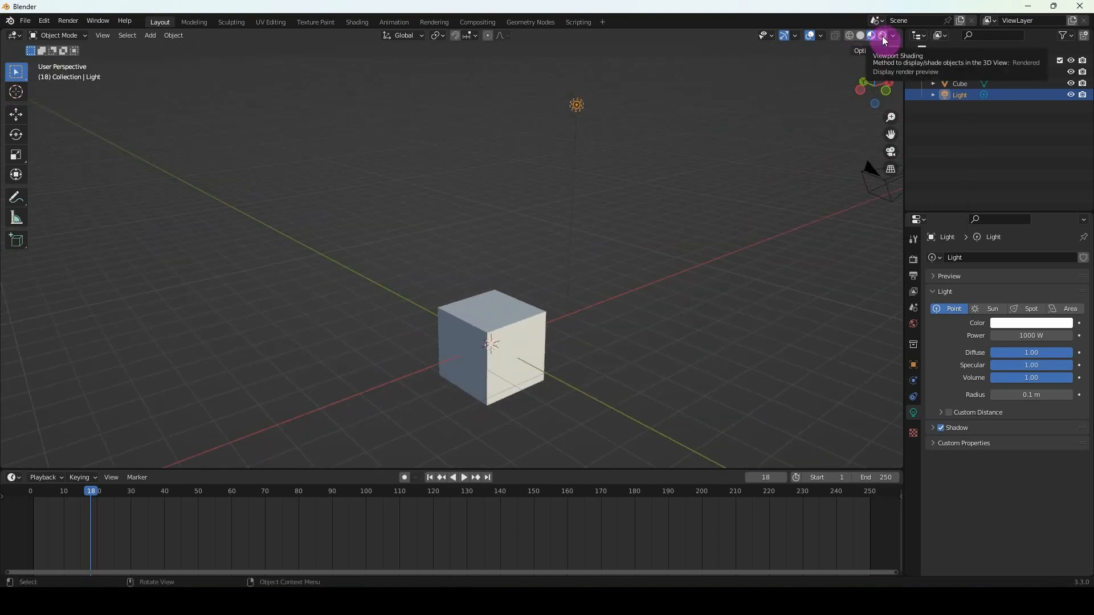
Switch the viewport shading to Rendered and view the cube and light from another angle
{"action": "left_click", "coordinate": [884, 41]}
{"action": "scroll", "coordinate": [640, 232], "scroll_direction": "down", "scroll_amount": 2}
{"action": "mouse_move", "coordinate": [584, 285]}
{"action": "middle_mouse_down"}
{"action": "mouse_move", "coordinate": [615, 269]}
{"action": "mouse_move", "coordinate": [471, 281]}
{"action": "mouse_move", "coordinate": [495, 148]}
{"action": "mouse_move", "coordinate": [412, 183]}
{"action": "middle_mouse_up"}
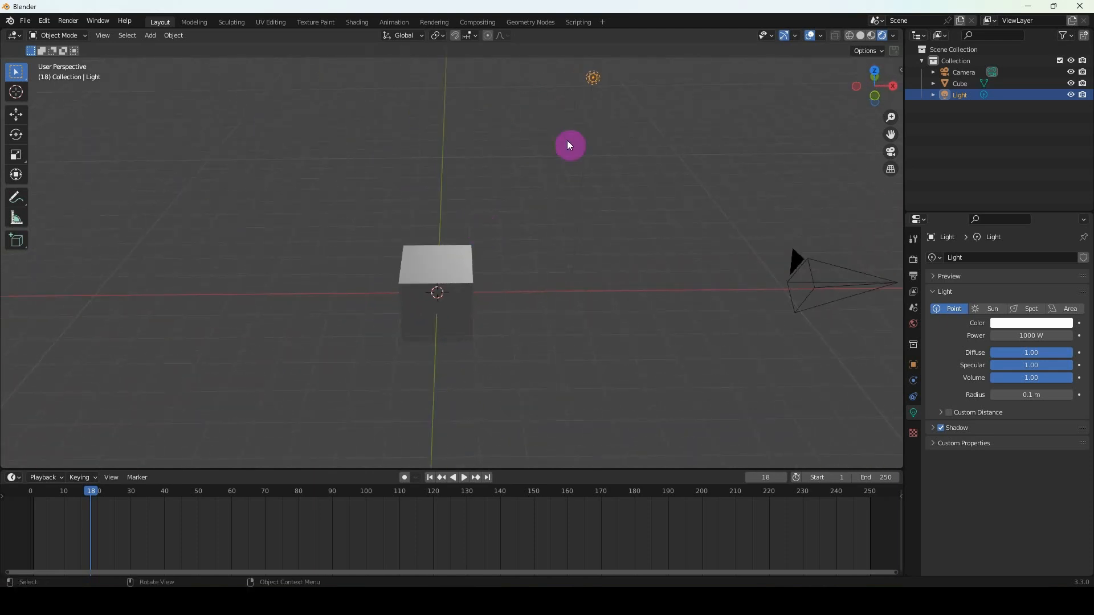
Delete the light to view the rendered cube without it, and undo the deletion
{"action": "key", "text": "x"}
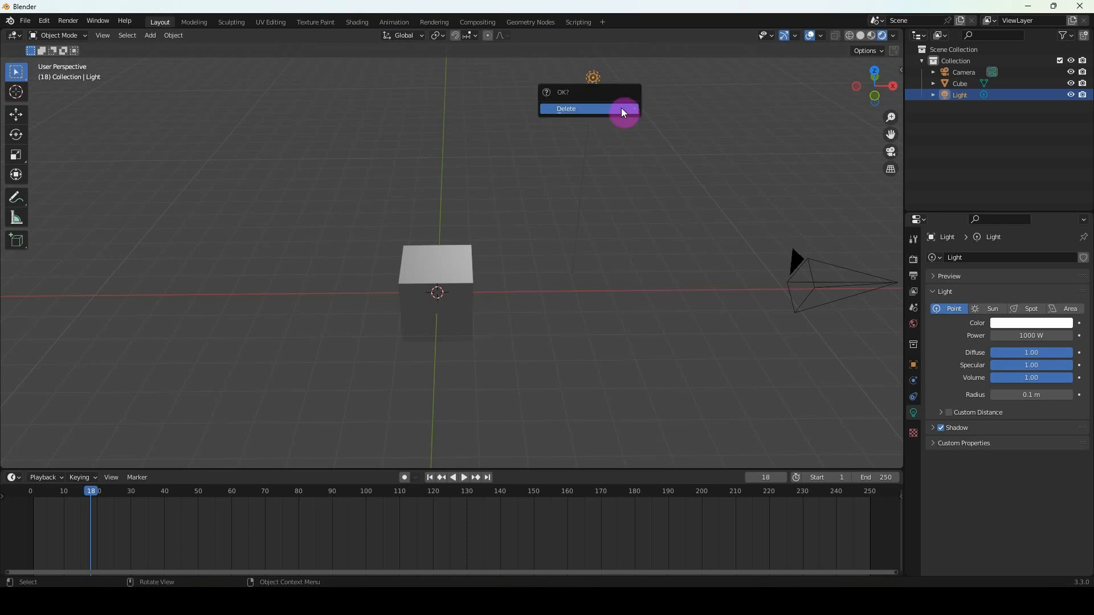
{"action": "left_click", "coordinate": [623, 112]}
{"action": "middle_click_drag", "start_coordinate": [412, 269], "coordinate": [456, 262]}
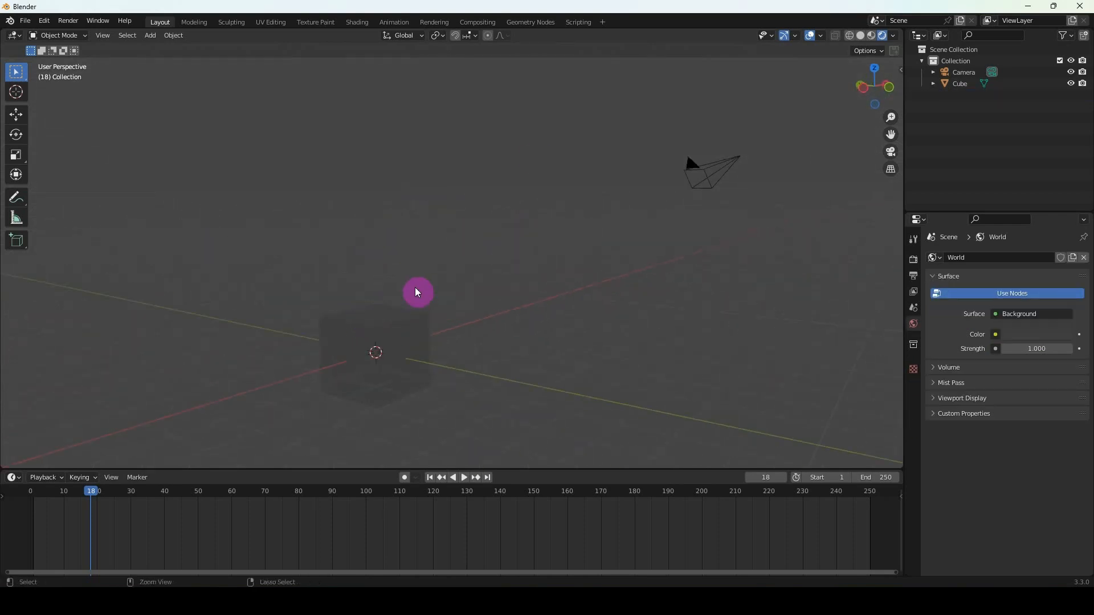
{"action": "key", "text": "ctrl+z"}
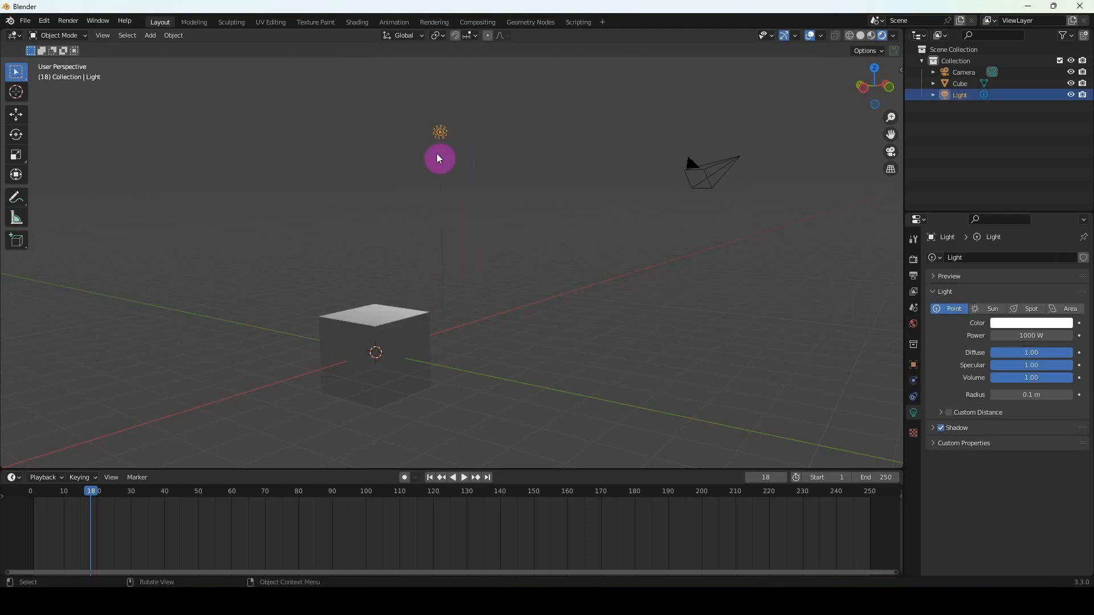
{"action": "middle_click_drag", "start_coordinate": [440, 162], "coordinate": [409, 183]}
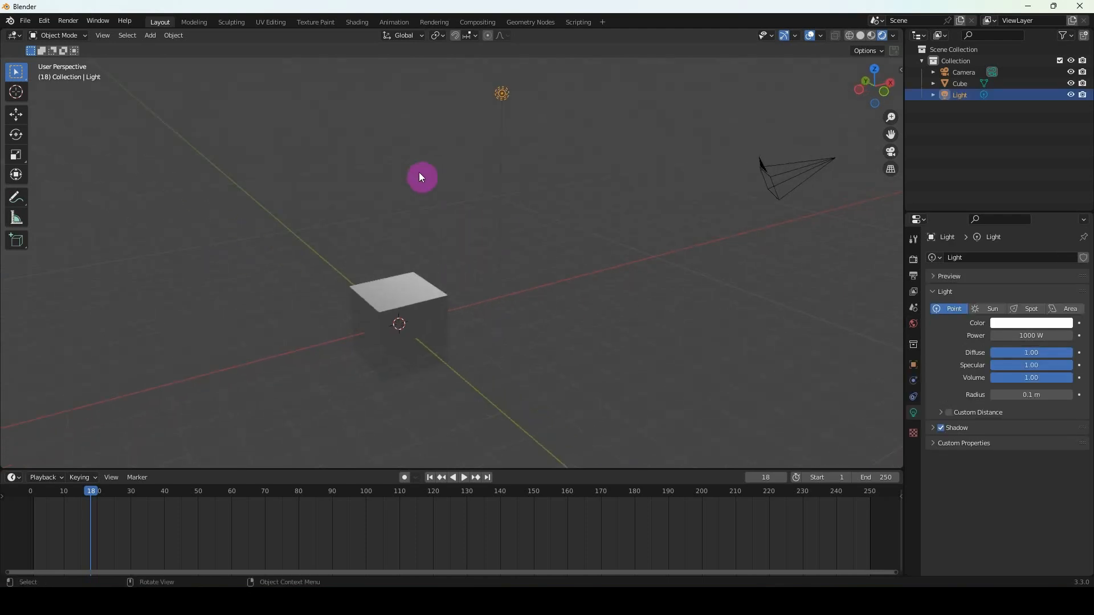